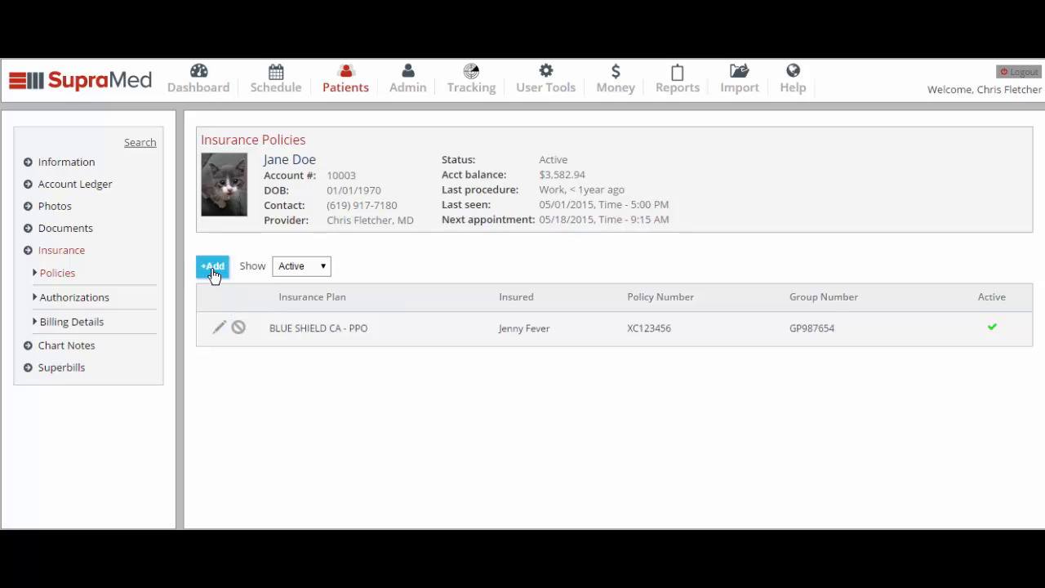
Add a new insurance policy on the AETNA - PPO plan with the insured set to Other.
click(212, 267)
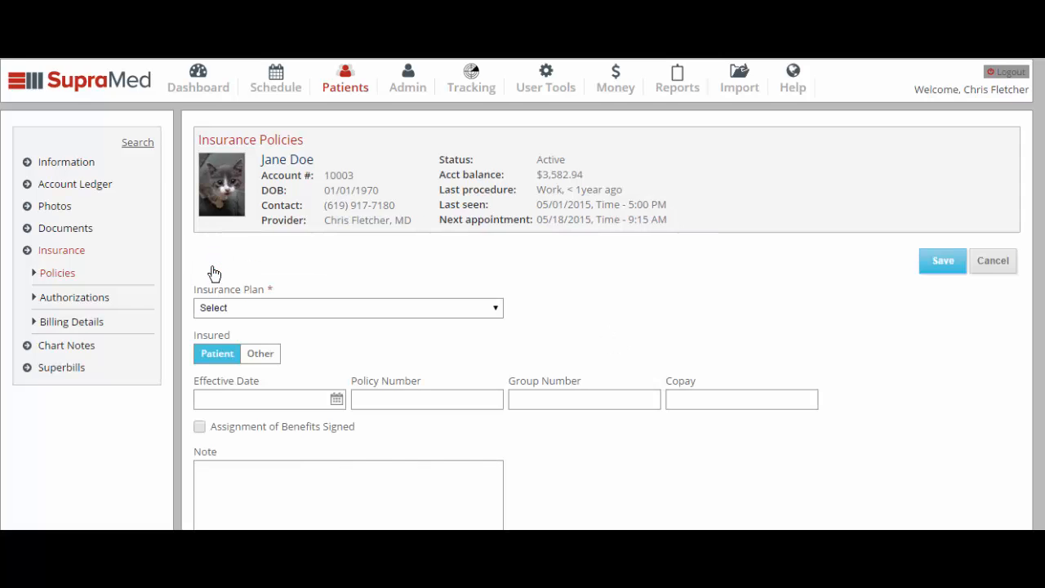
click(425, 310)
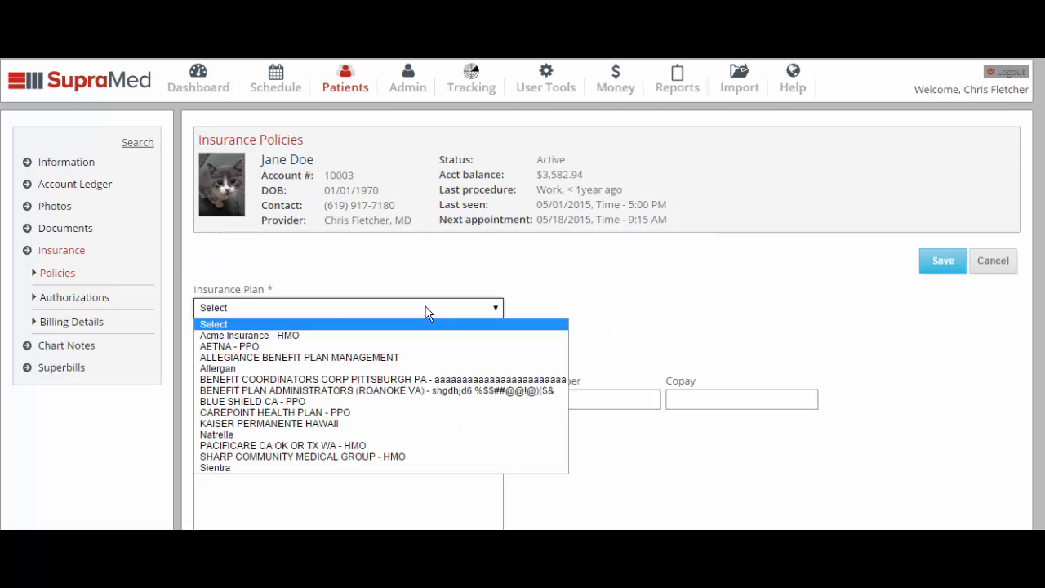
click(413, 347)
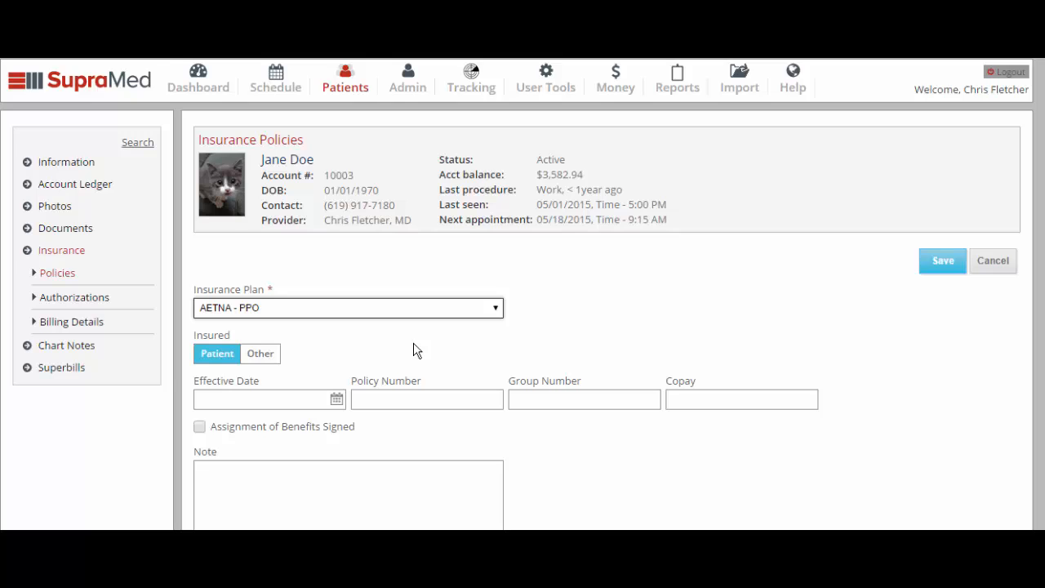
scroll(413, 350, down, 1)
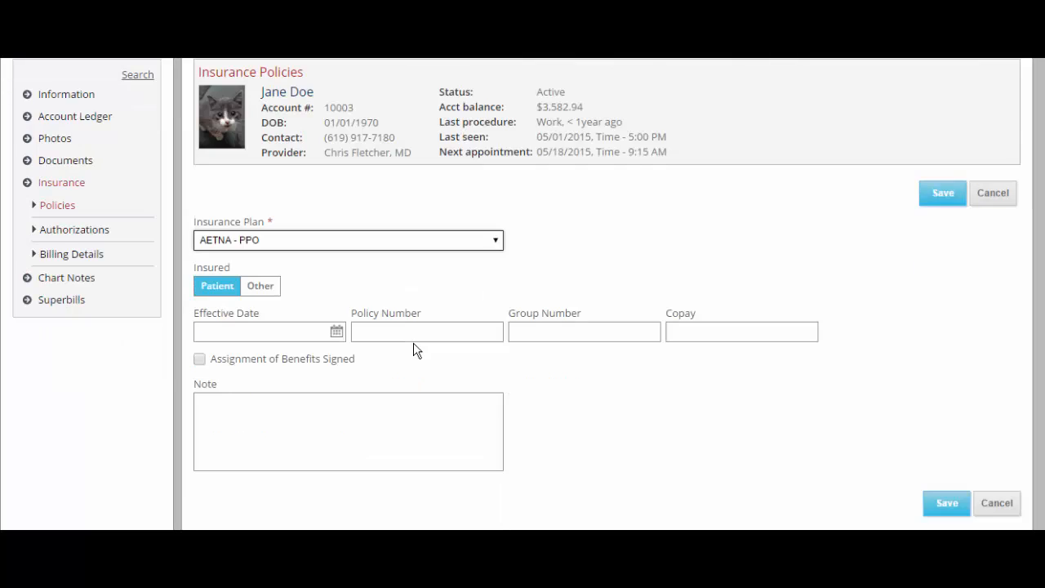
click(260, 287)
scroll(261, 290, down, 1)
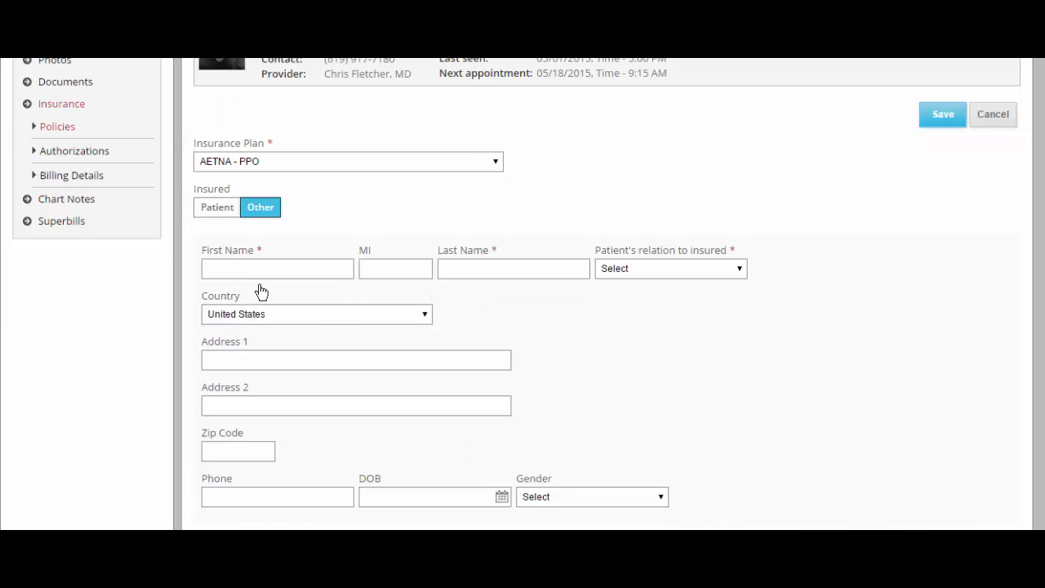
scroll(261, 290, down, 1)
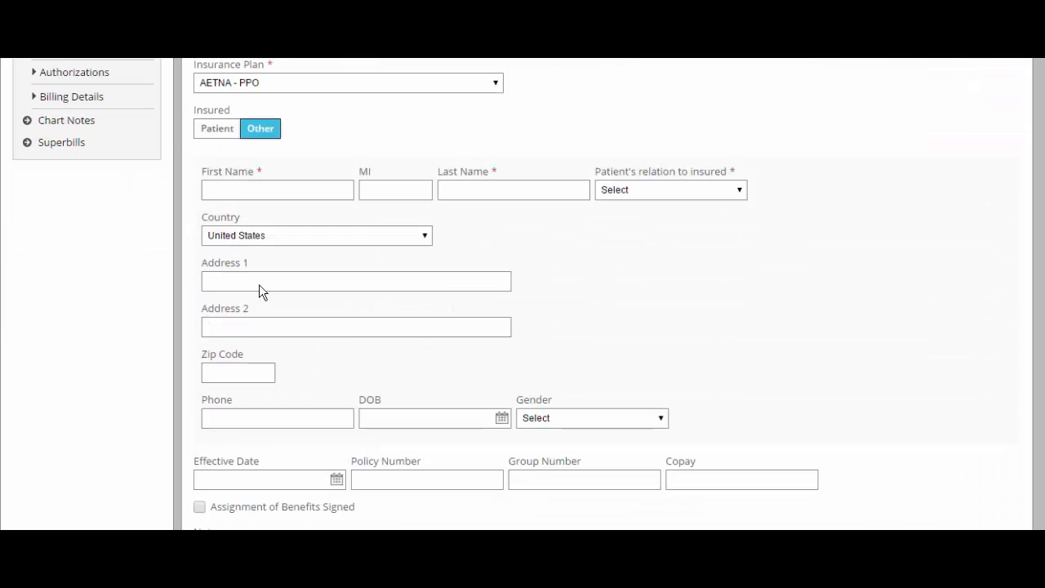
click(234, 130)
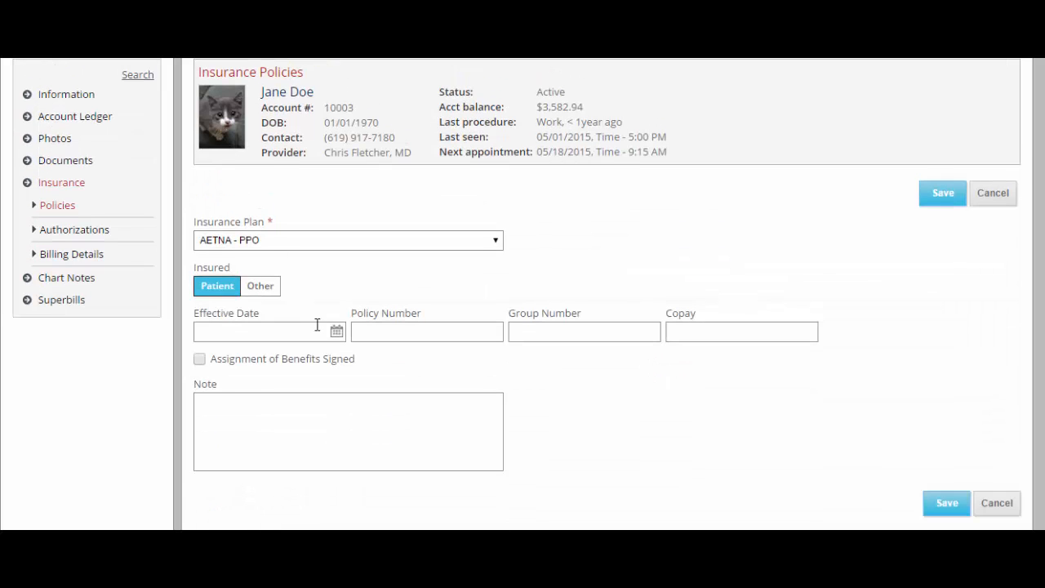
click(380, 332)
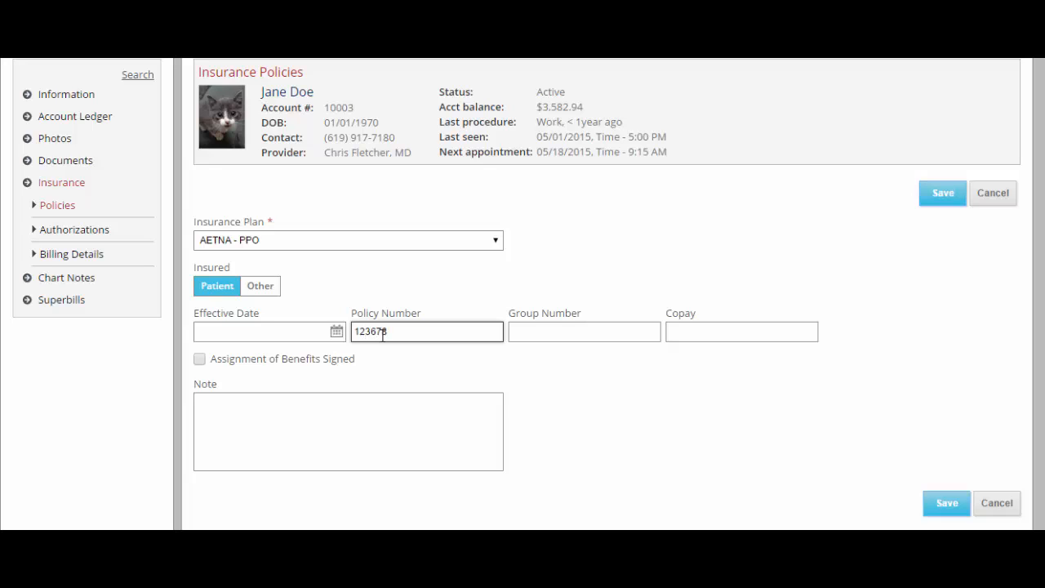
click(534, 331)
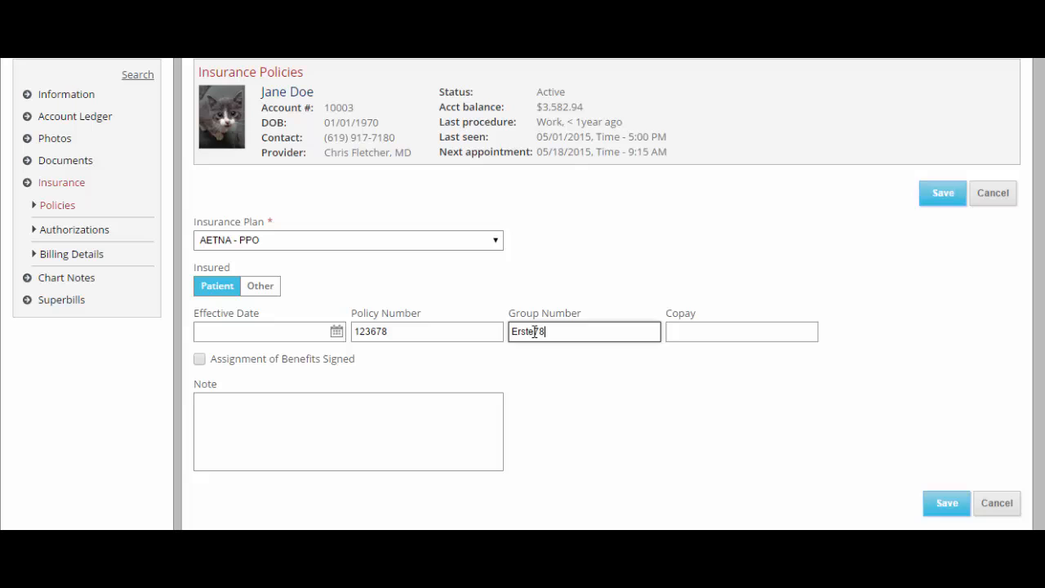
key(Tab)
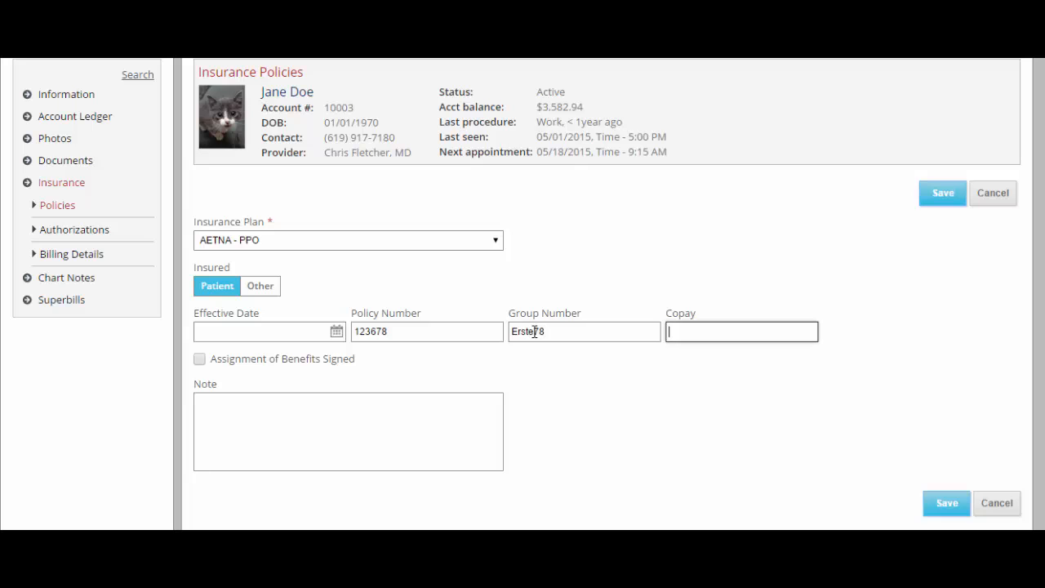
text(20)
key(Tab)
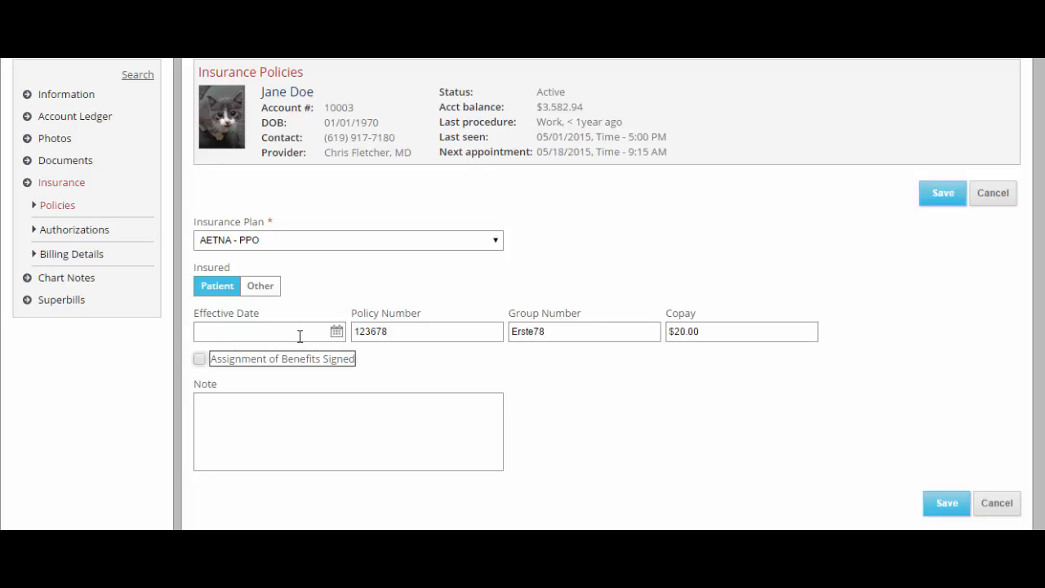
click(199, 361)
click(937, 197)
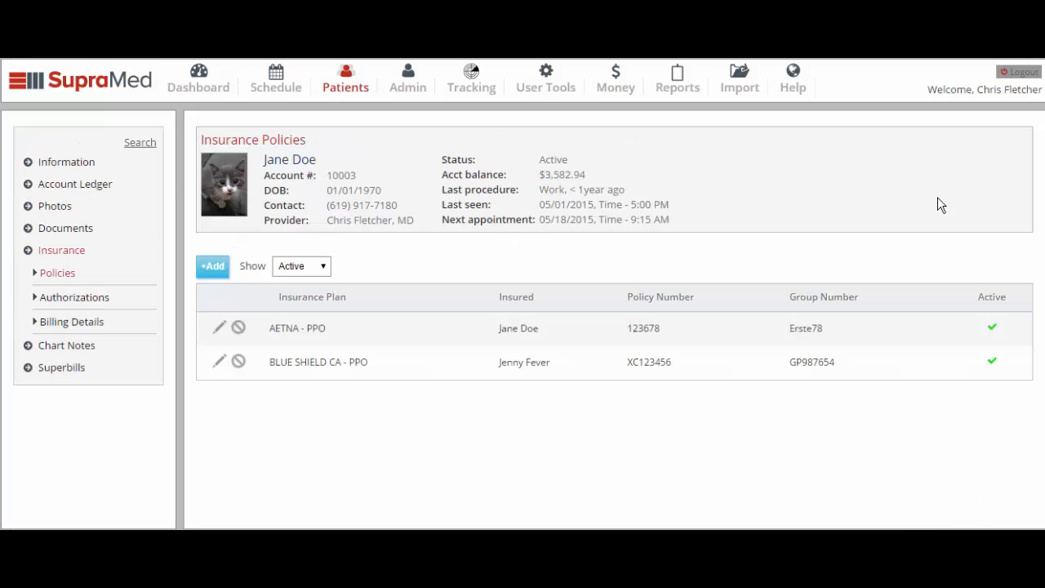
click(70, 299)
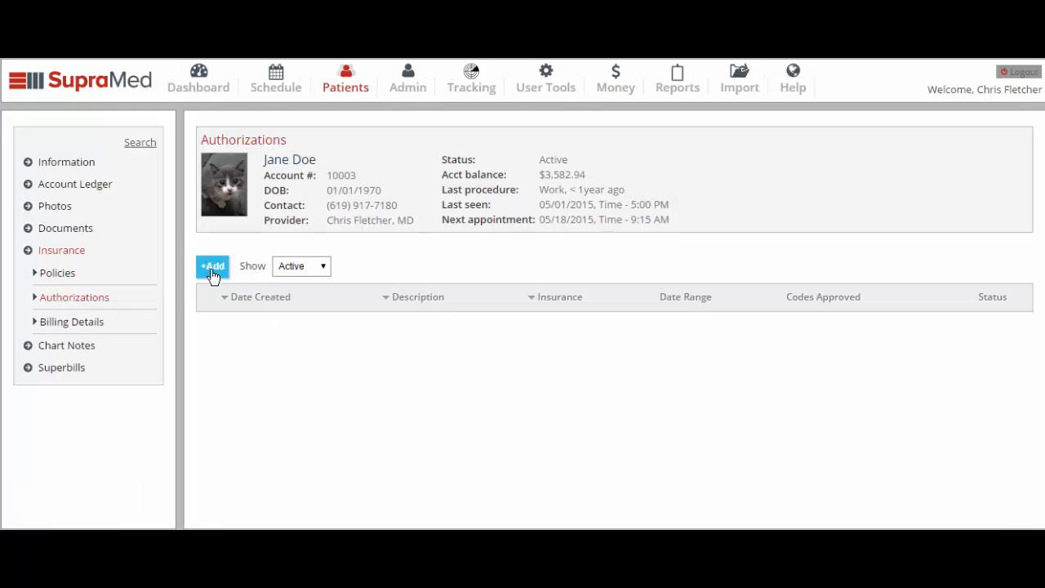
click(211, 265)
click(250, 313)
text(de)
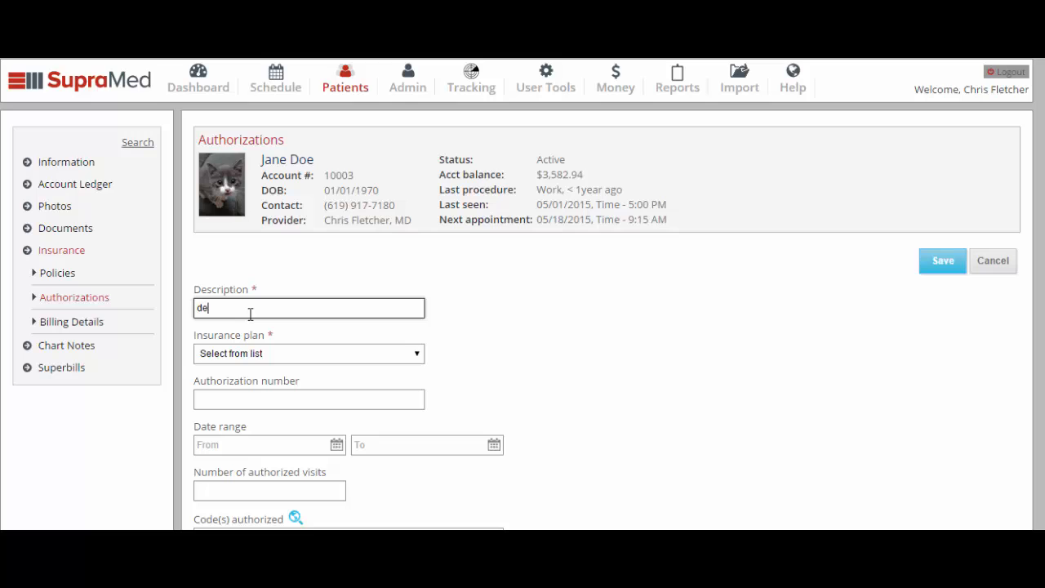
text(bridement)
click(275, 355)
click(276, 370)
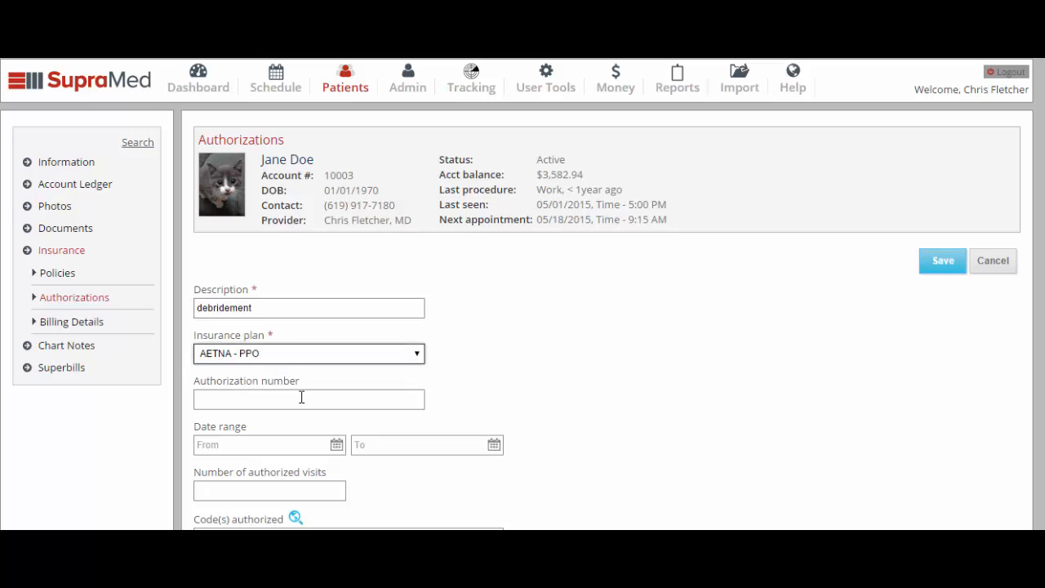
click(302, 397)
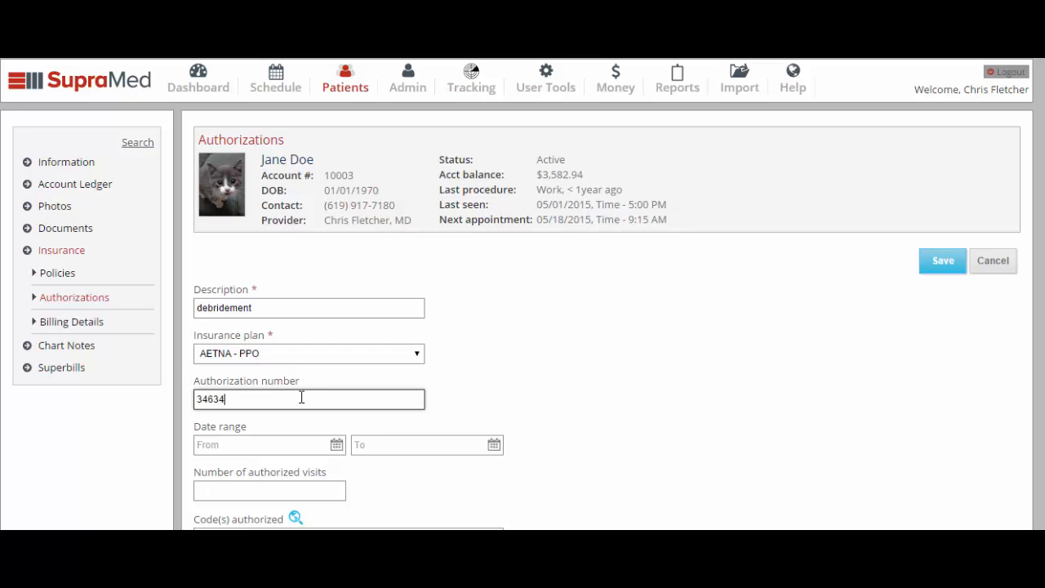
Set the authorization period 05/01/2015–05/15/2015 with 5 visits and bring up procedure code search.
click(291, 445)
click(319, 296)
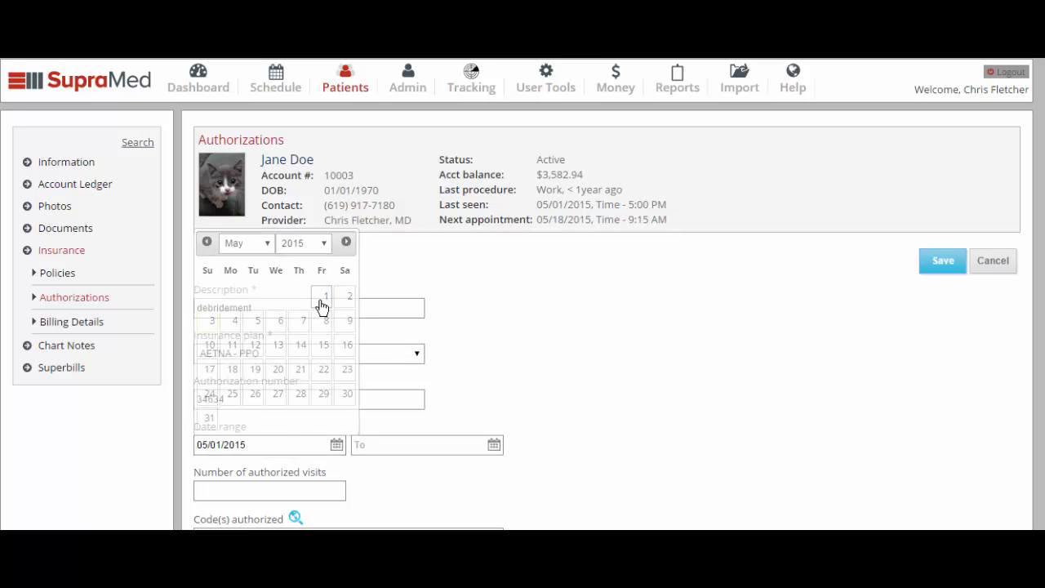
click(397, 445)
click(479, 351)
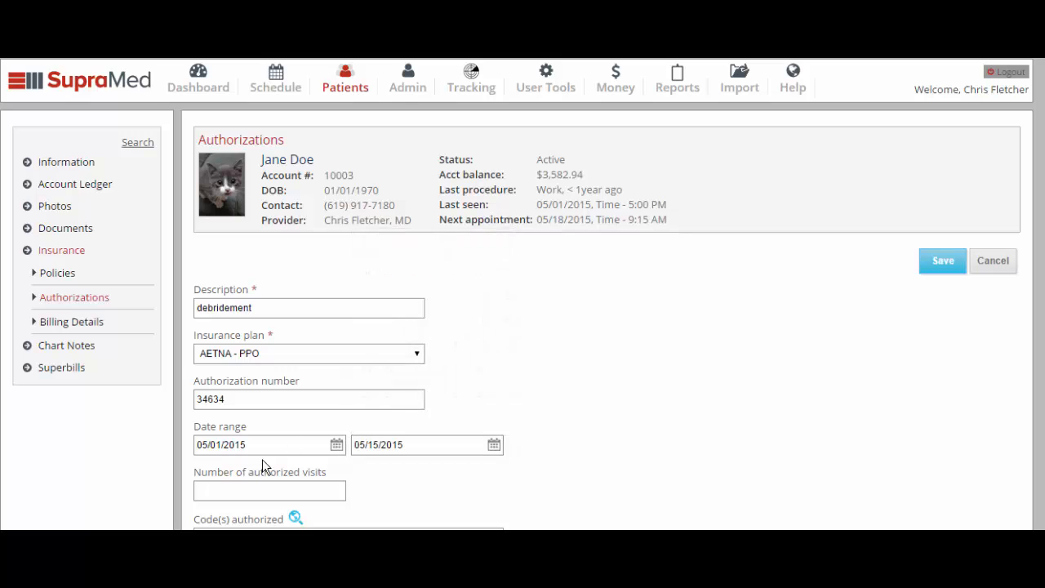
click(270, 488)
text(5)
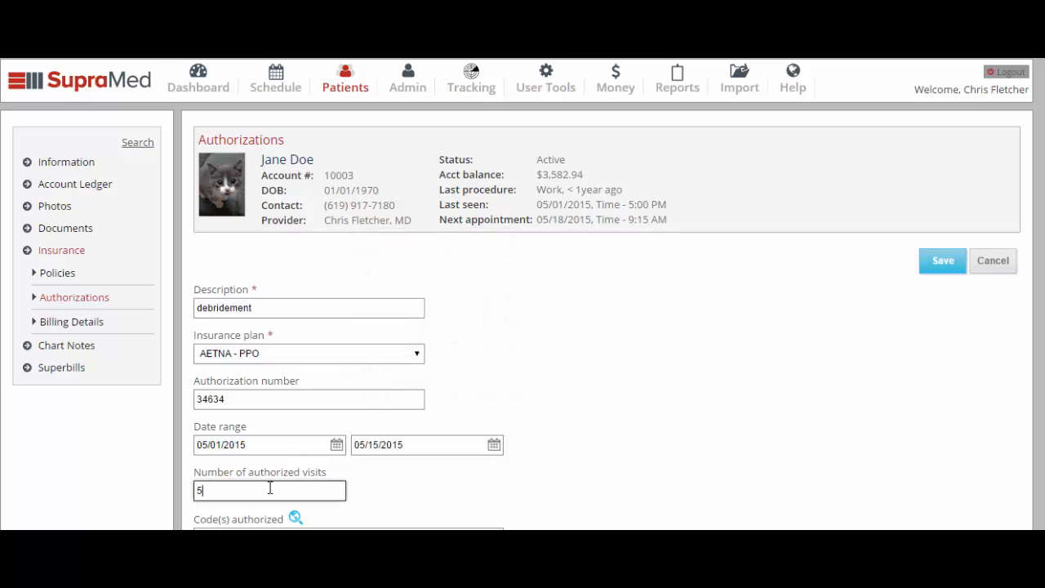
click(295, 516)
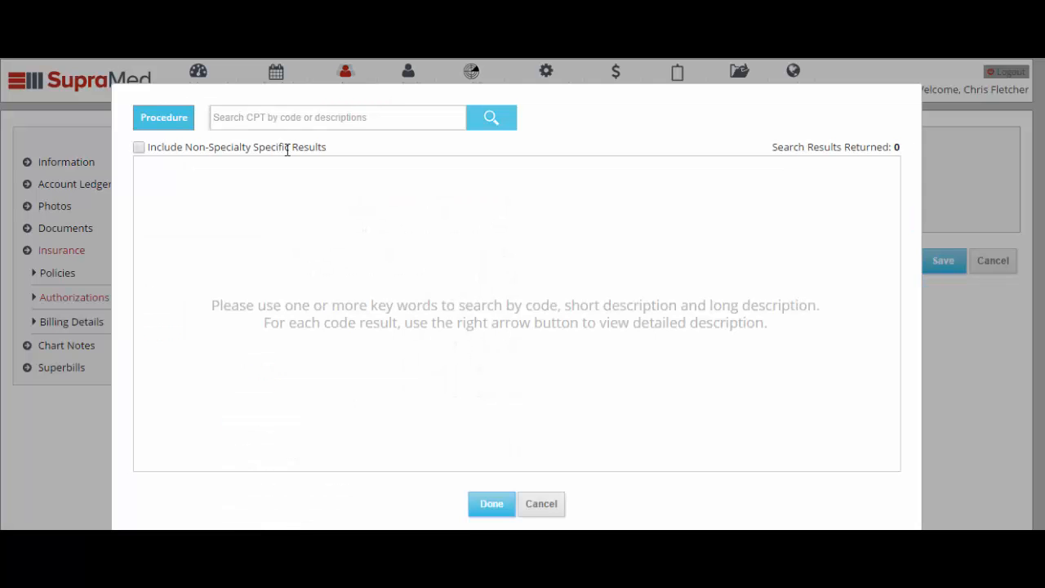
Add code 16020, found by searching 'debride', to the authorization and save it.
text(debride)
key(Return)
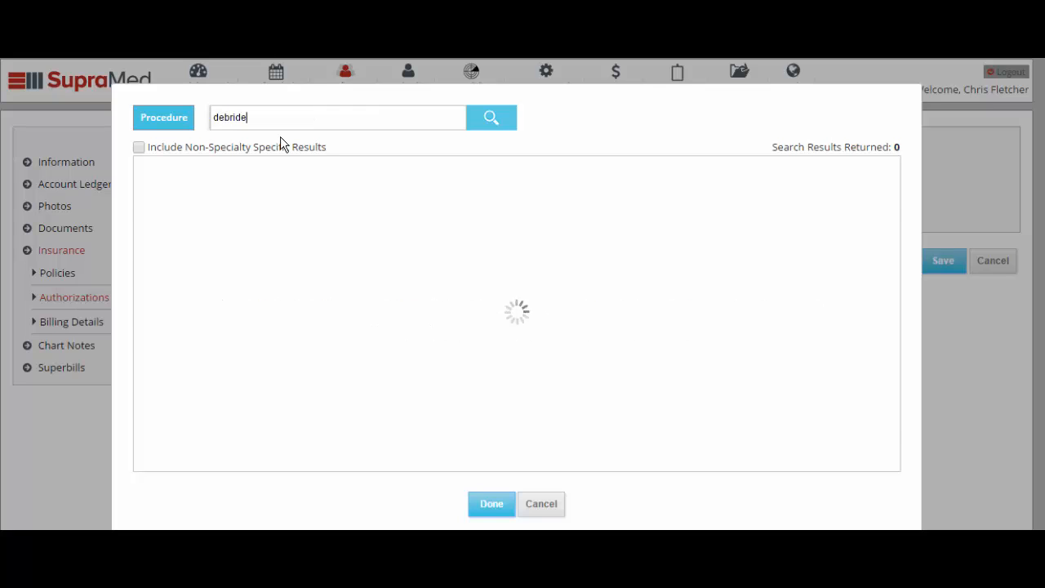
click(279, 183)
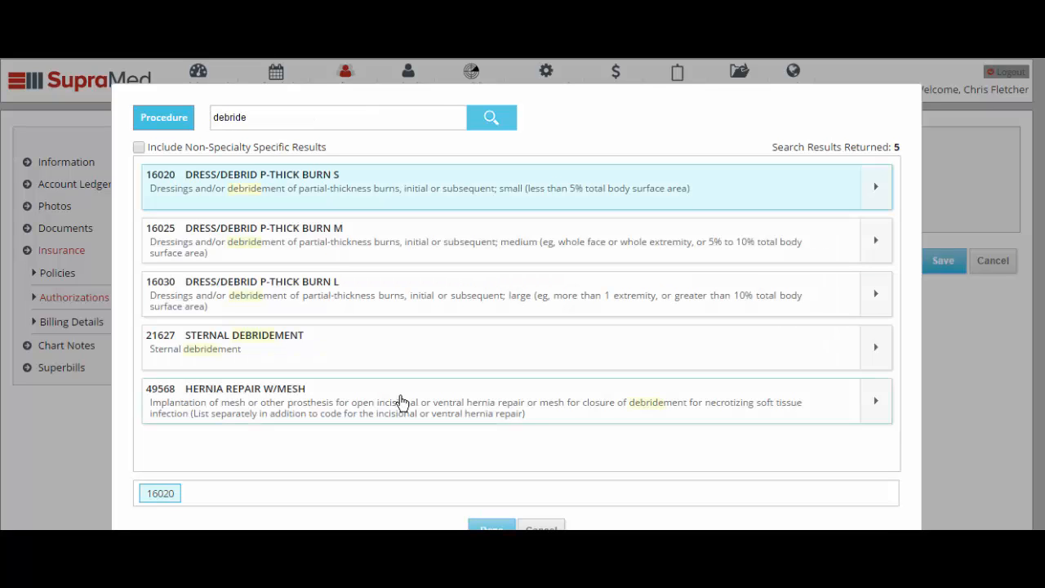
click(491, 526)
scroll(538, 506, down, 2)
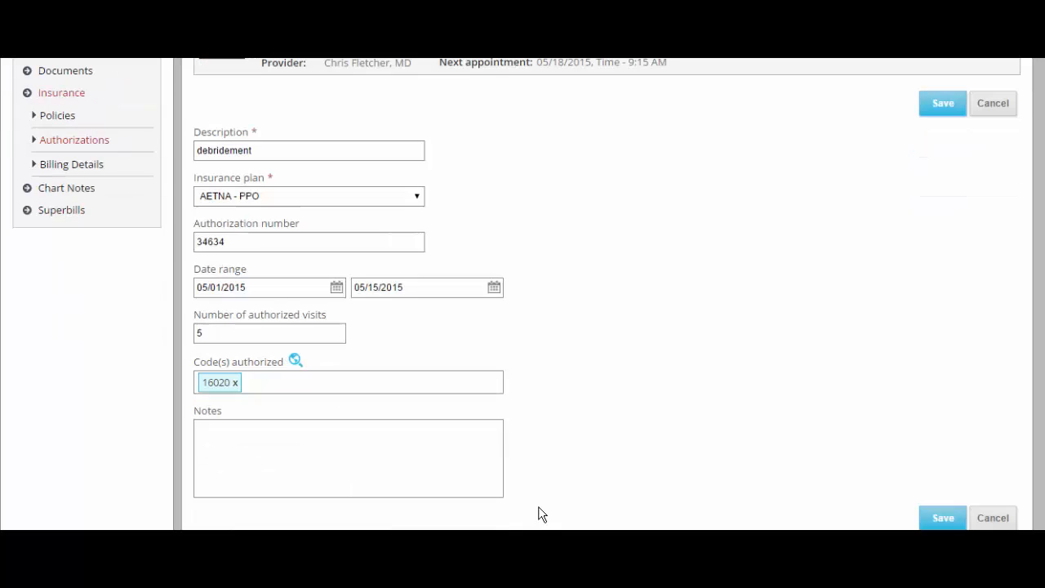
click(939, 518)
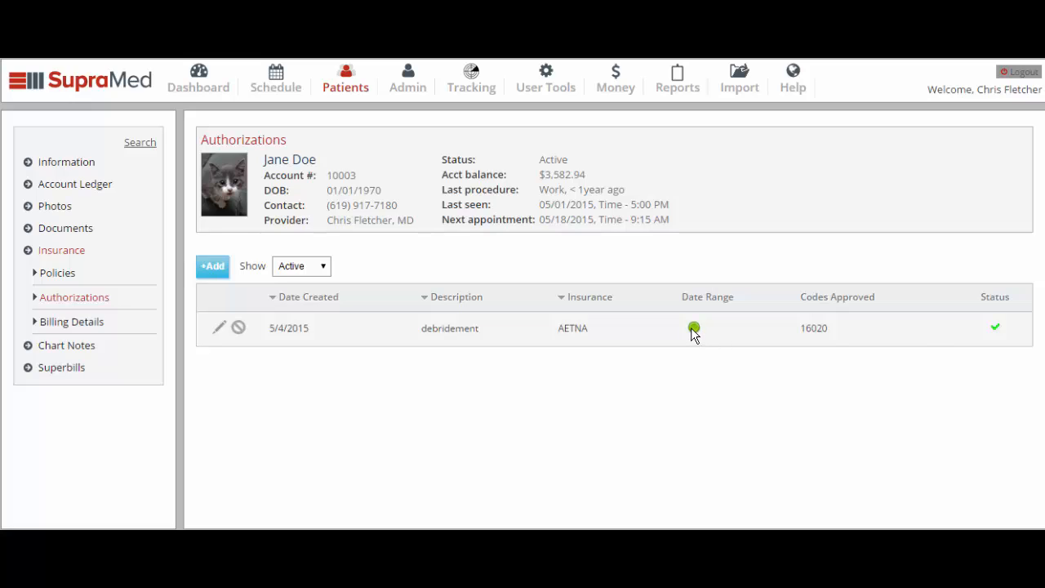
mouse_move(692, 331)
On the billing details, keep Referring Provider as the qualifier and cancel adding a new provider.
click(87, 326)
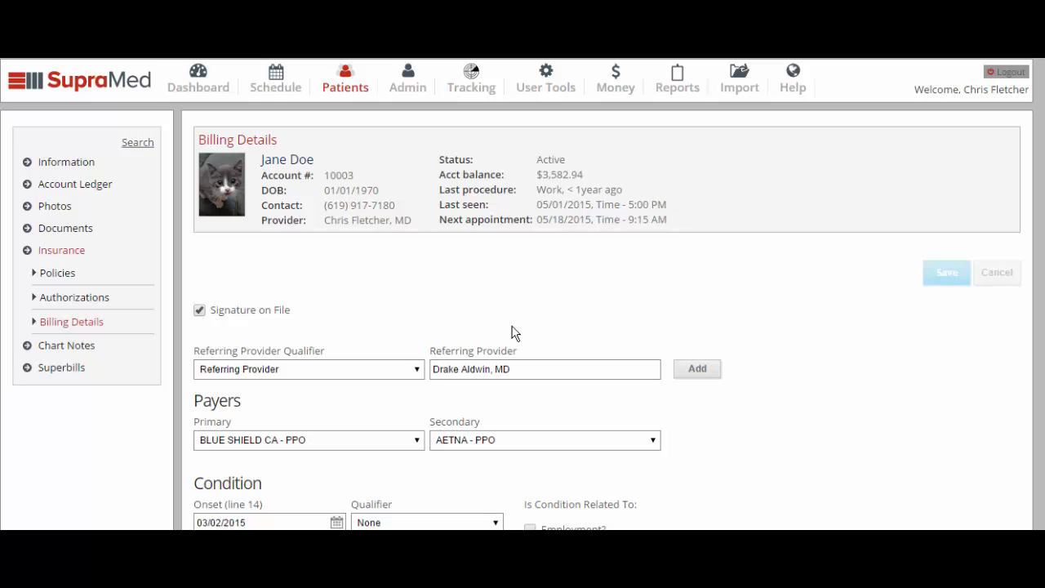
scroll(825, 364, down, 1)
scroll(825, 367, down, 1)
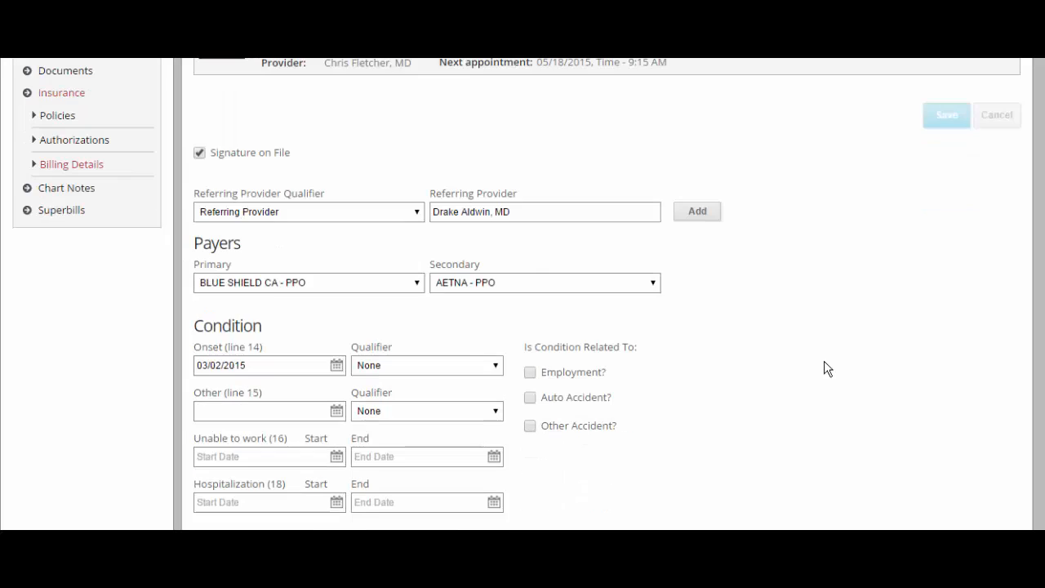
click(414, 214)
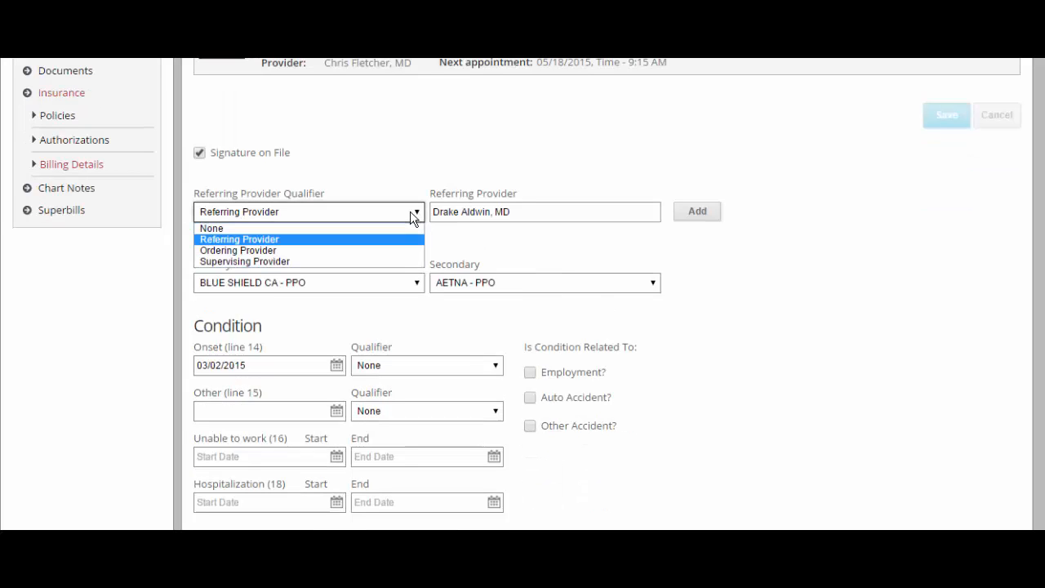
click(413, 214)
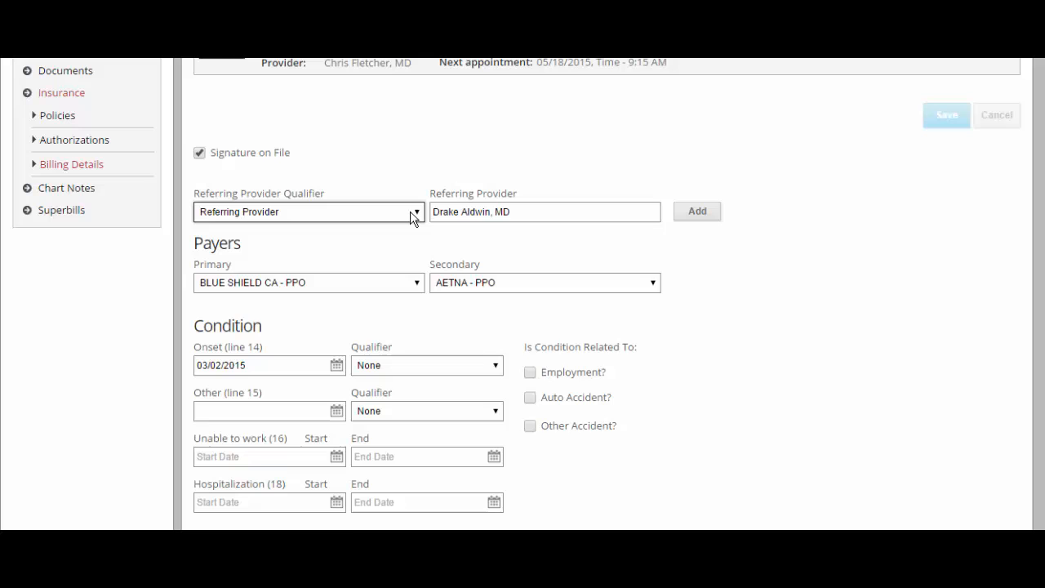
click(698, 214)
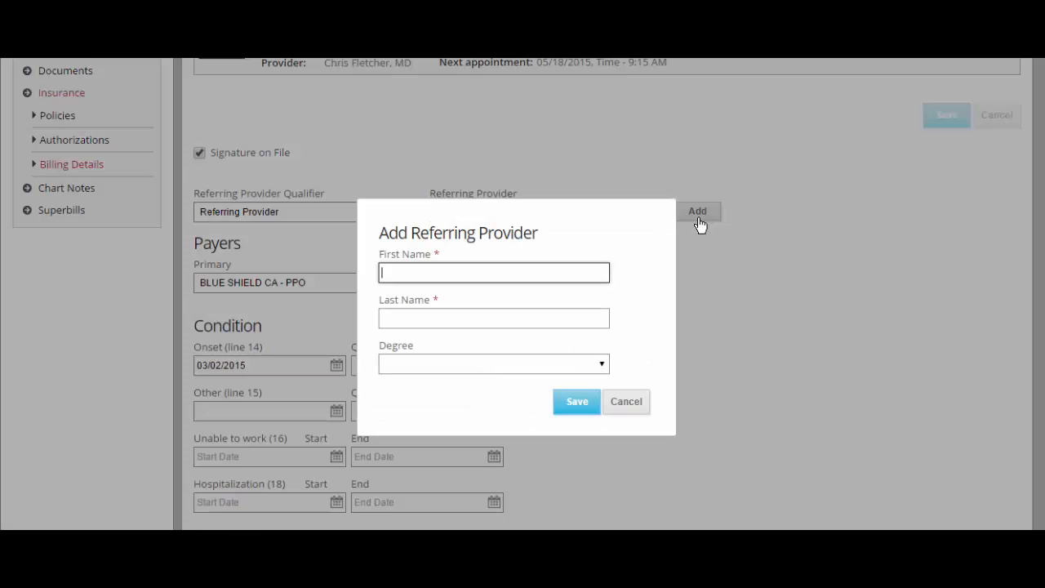
click(630, 408)
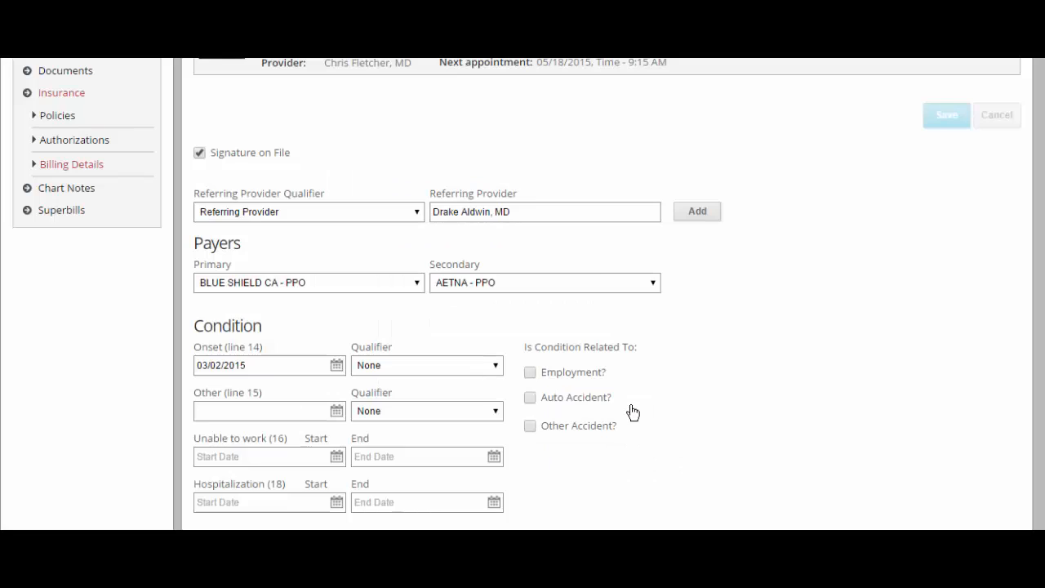
Make AETNA - PPO the primary payer and BLUE SHIELD CA - PPO the secondary payer.
click(418, 284)
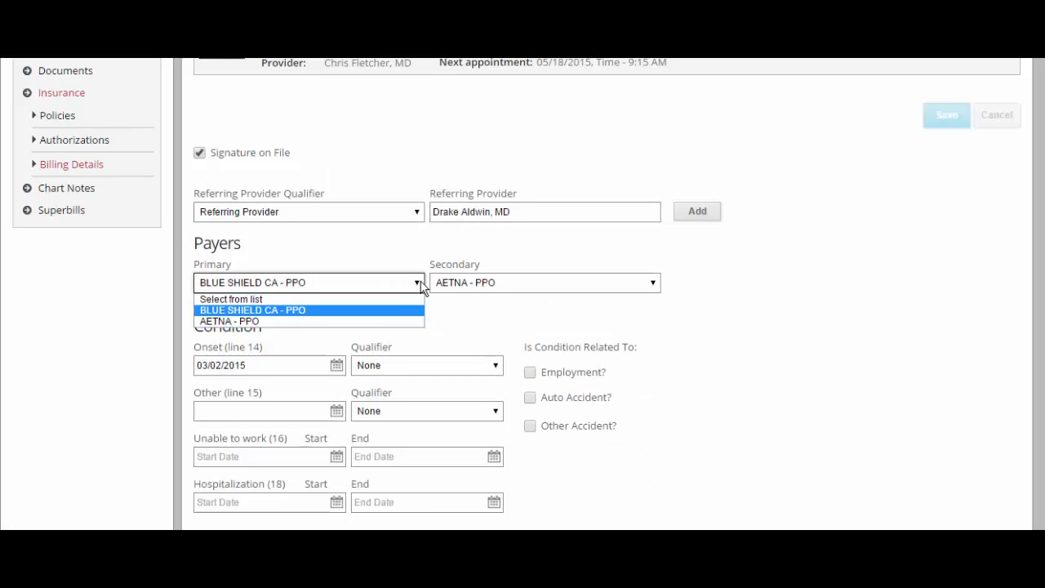
click(399, 321)
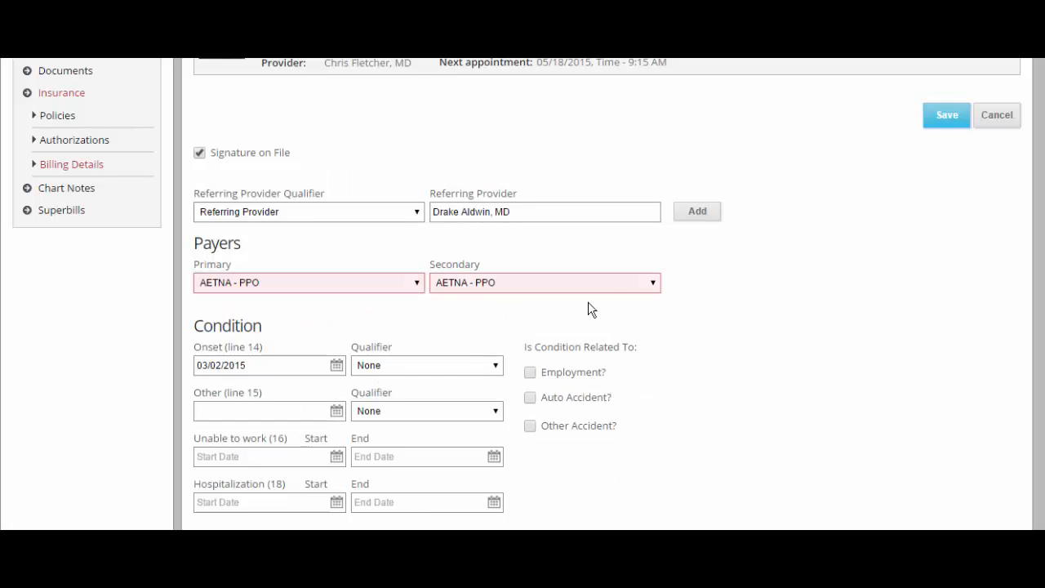
click(654, 284)
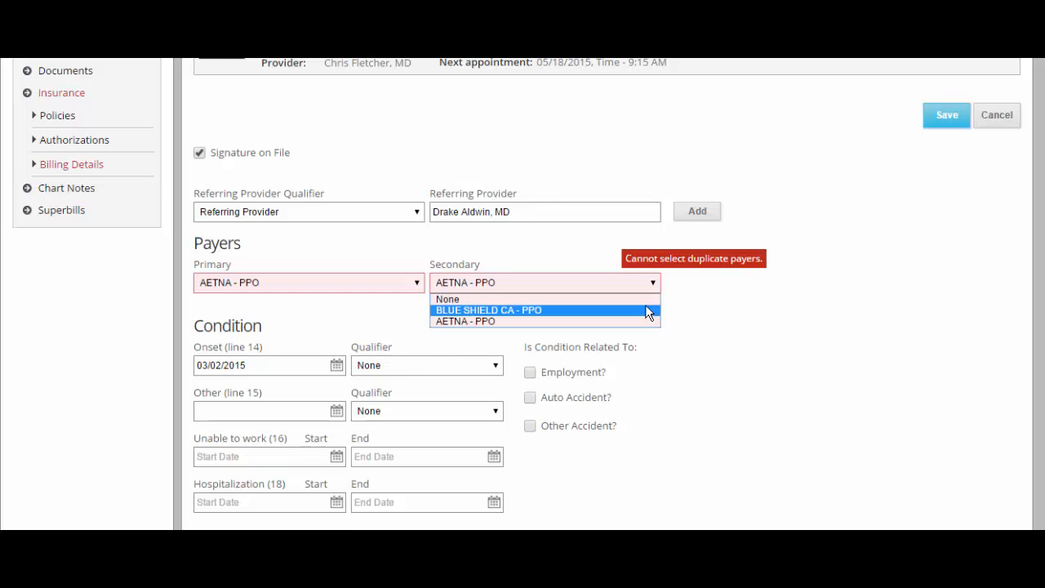
click(646, 310)
scroll(646, 312, down, 2)
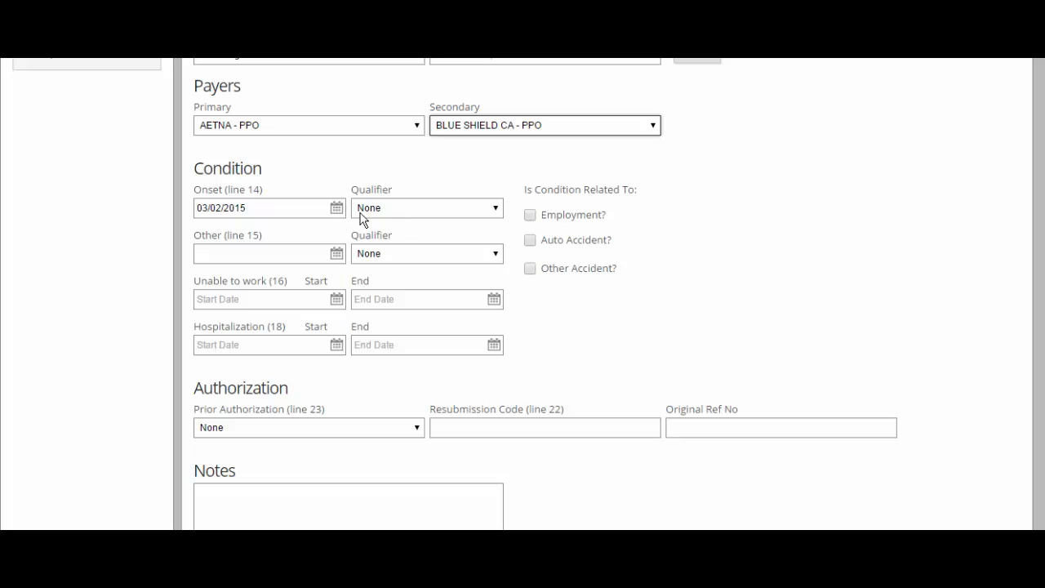
click(495, 209)
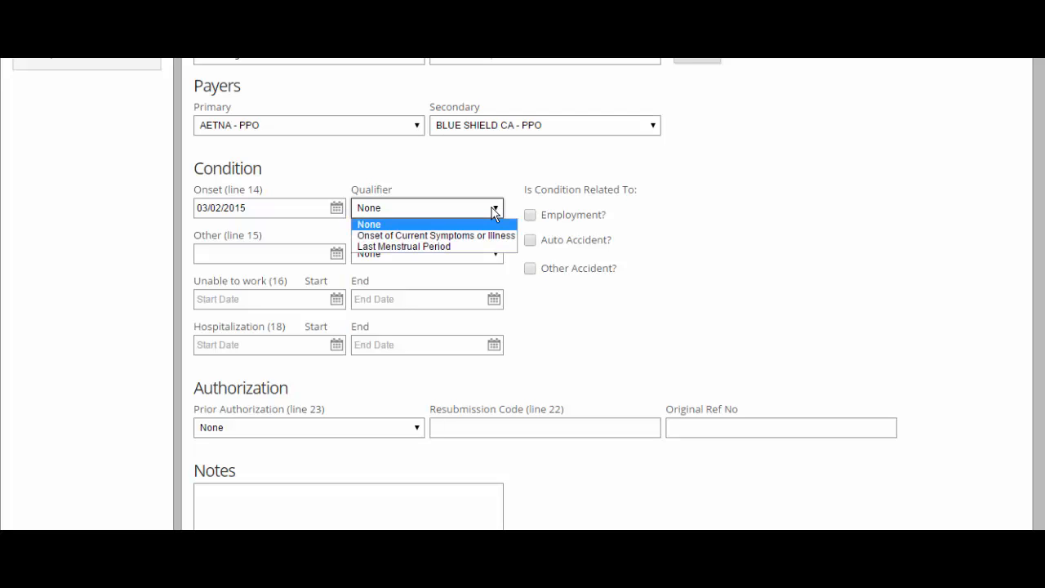
click(487, 258)
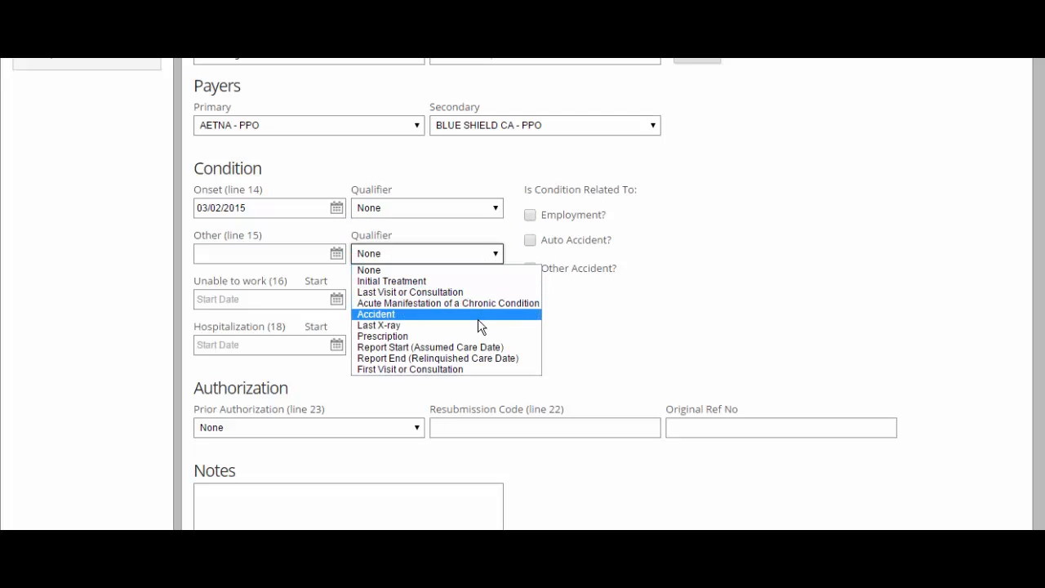
Set unable-to-work dates 05/01/2015–05/02/2015 and prior authorization to debridement.
click(322, 299)
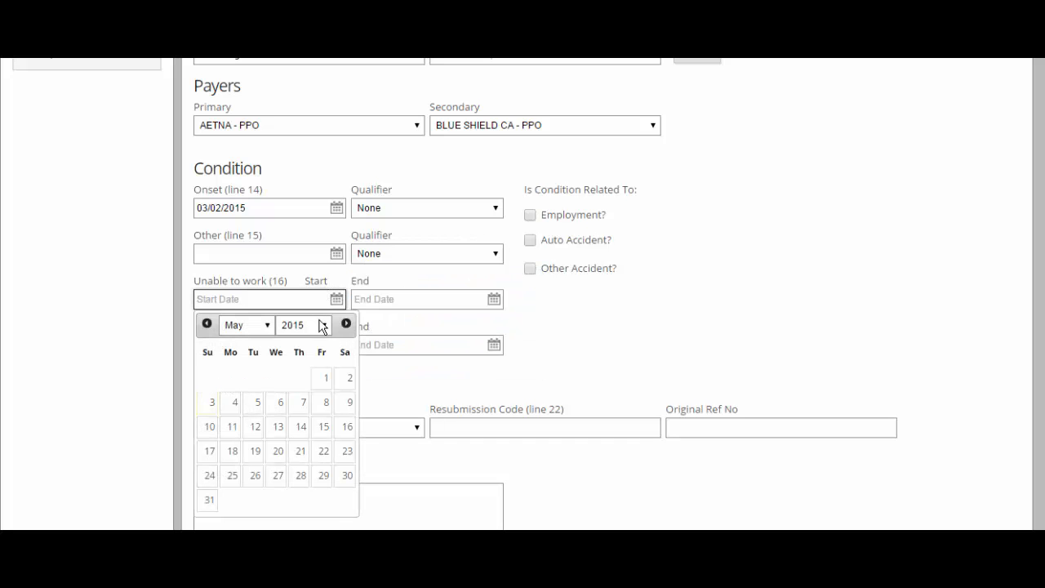
click(326, 382)
click(411, 300)
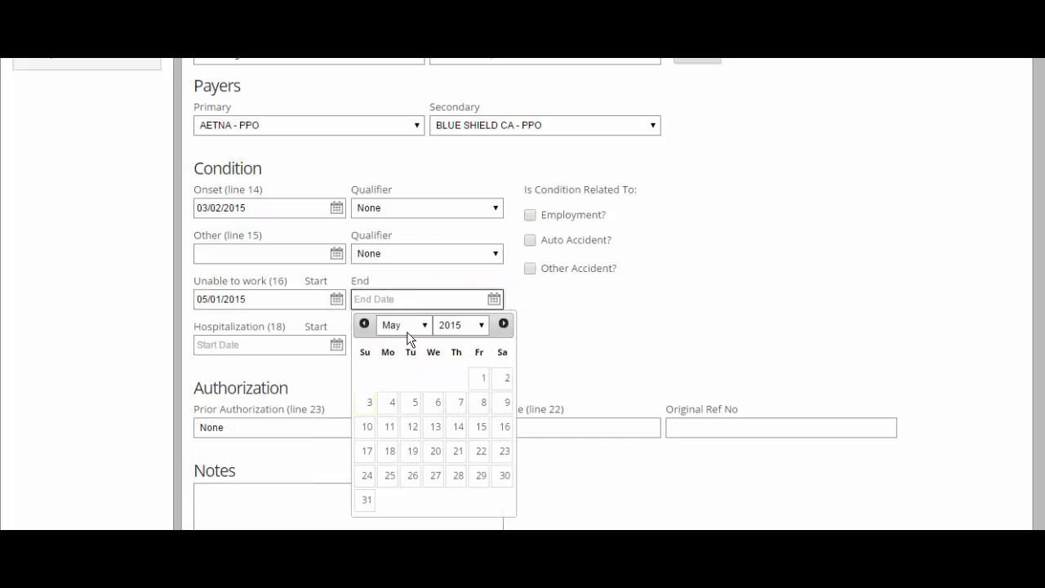
click(500, 379)
scroll(396, 390, down, 1)
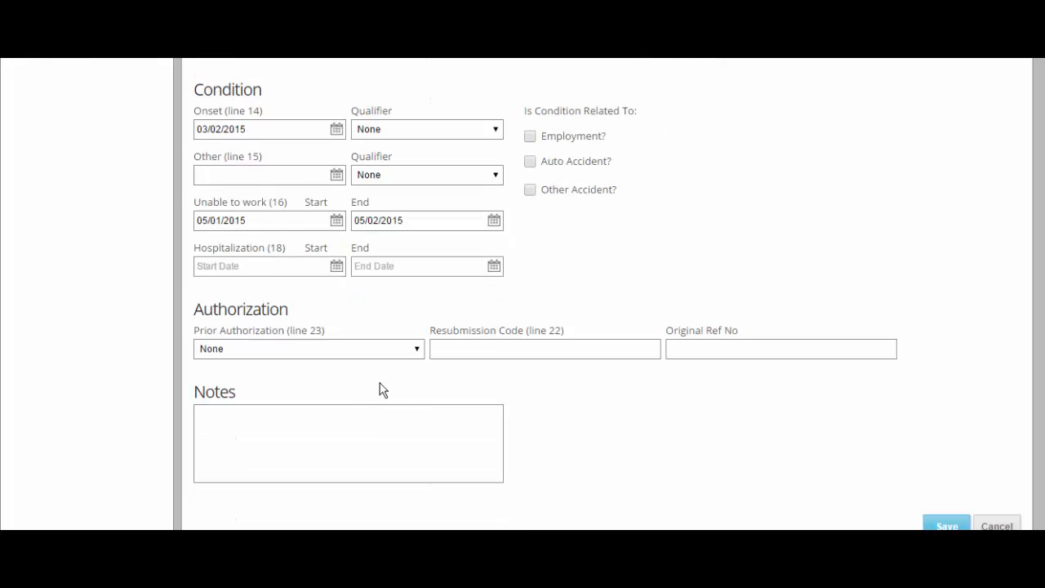
click(417, 349)
click(399, 377)
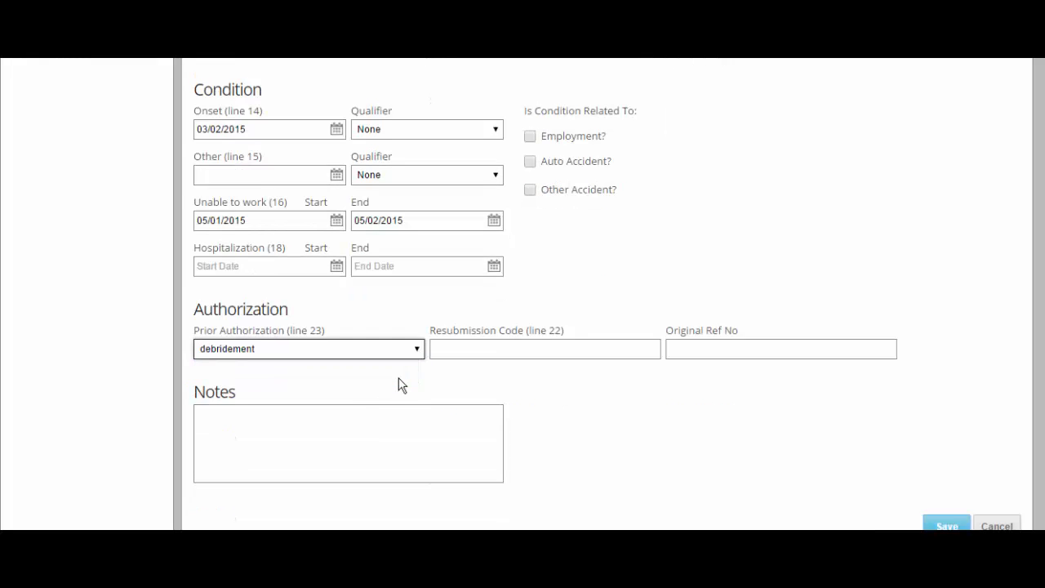
Mark the condition as an Arizona auto accident and save the billing details.
scroll(400, 385, up, 2)
click(575, 320)
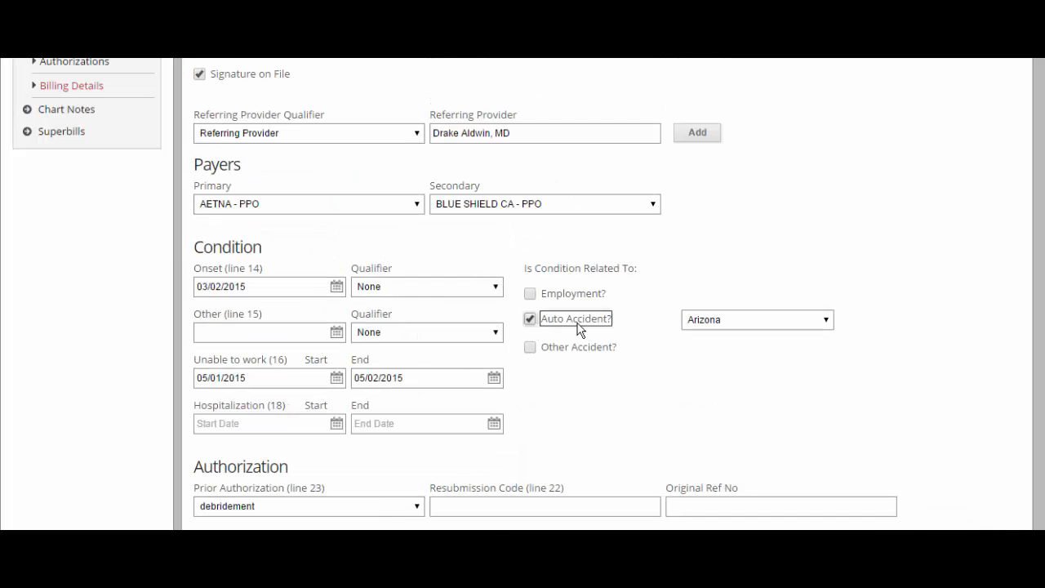
click(827, 321)
click(827, 321)
scroll(828, 327, up, 2)
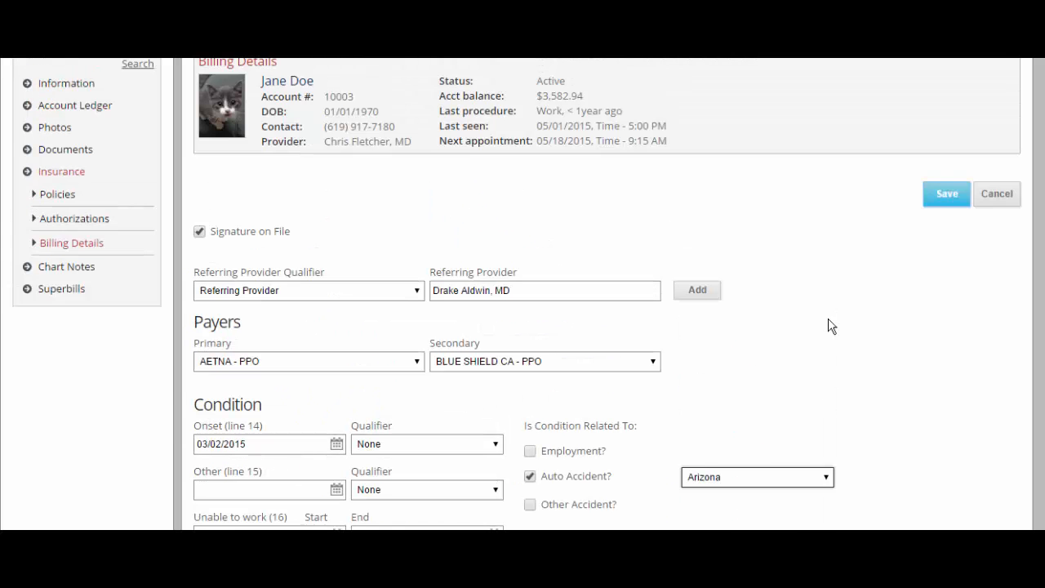
click(944, 202)
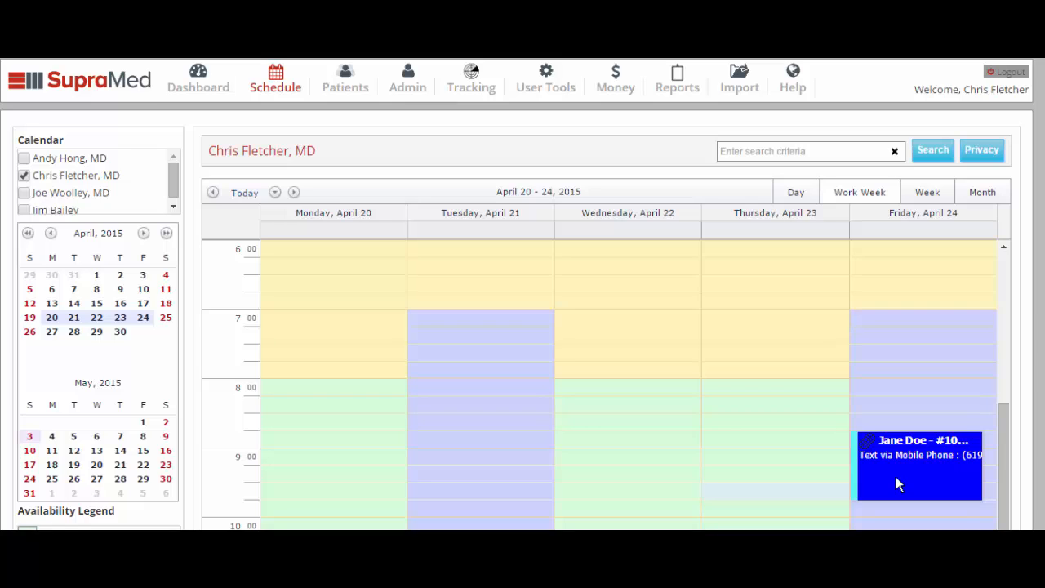
Add a superbill to the April 24 appointment charging code 16020 at $150.
right_click(896, 477)
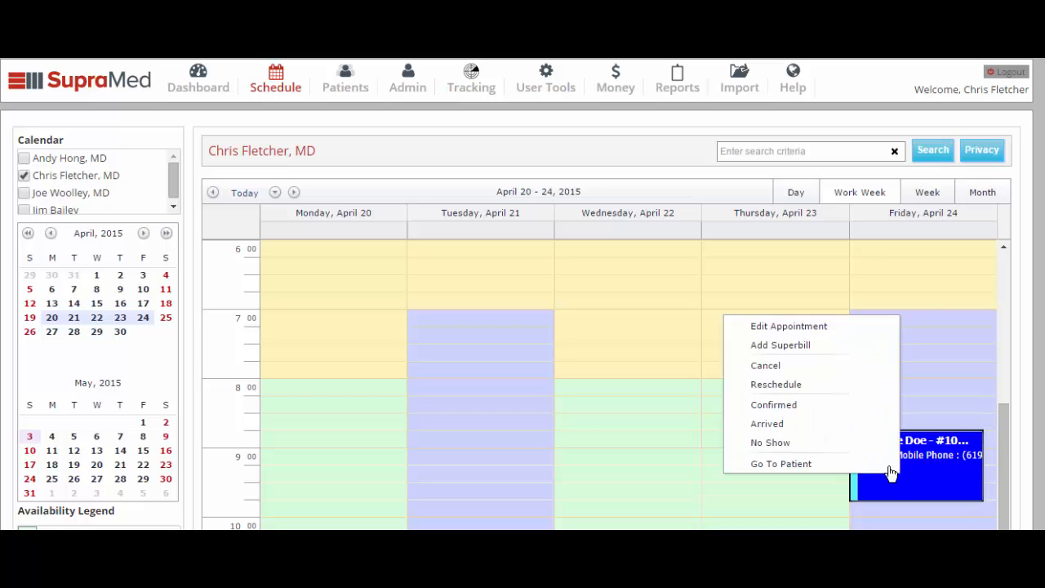
click(868, 350)
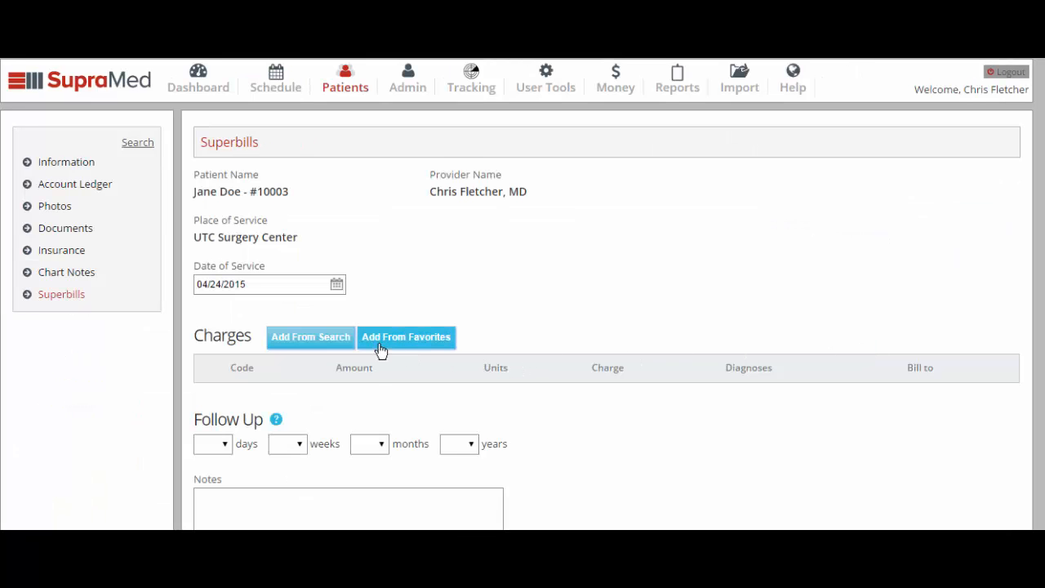
click(331, 343)
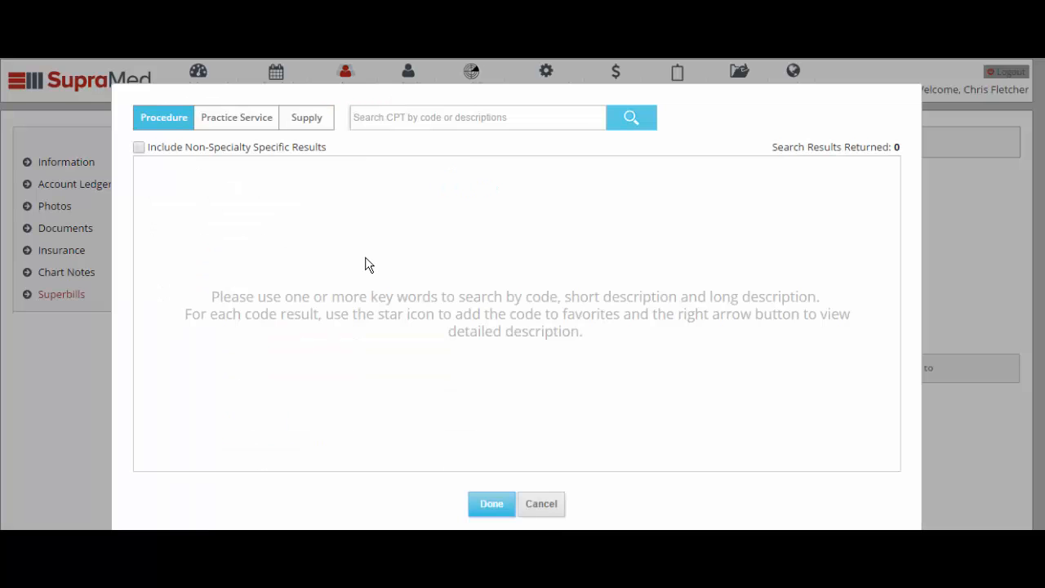
text(de)
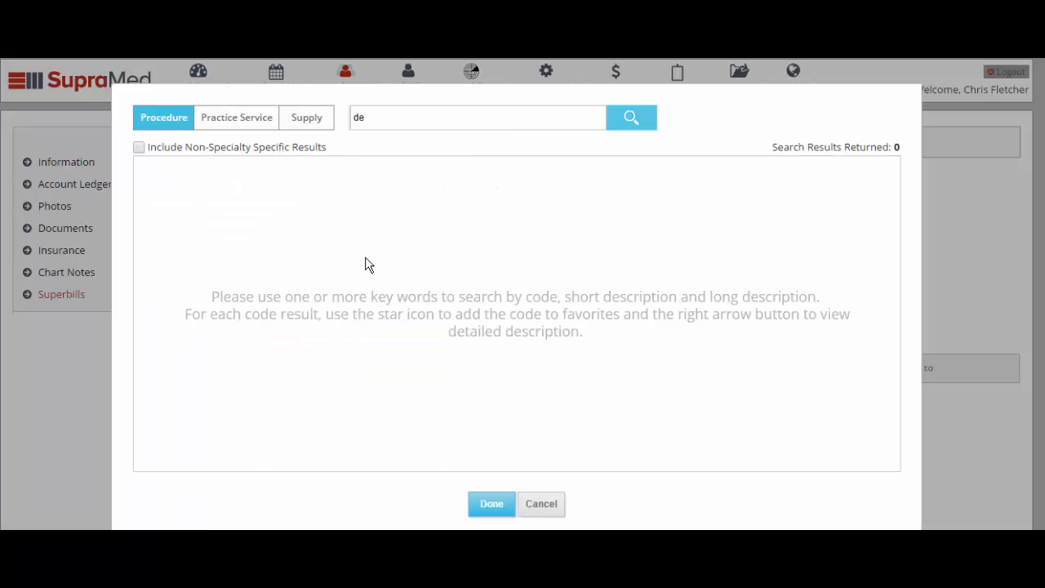
text(bride)
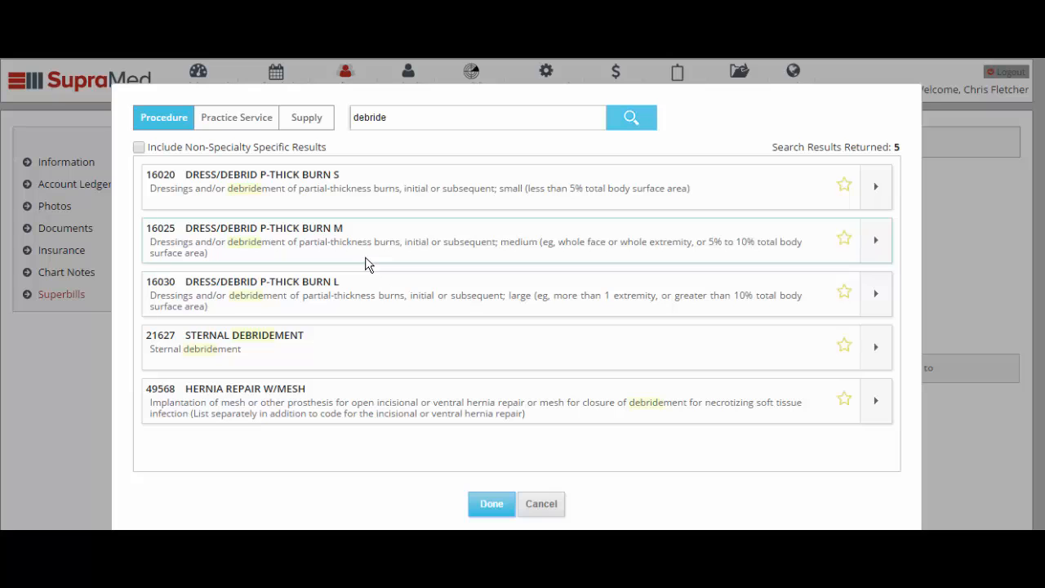
click(381, 194)
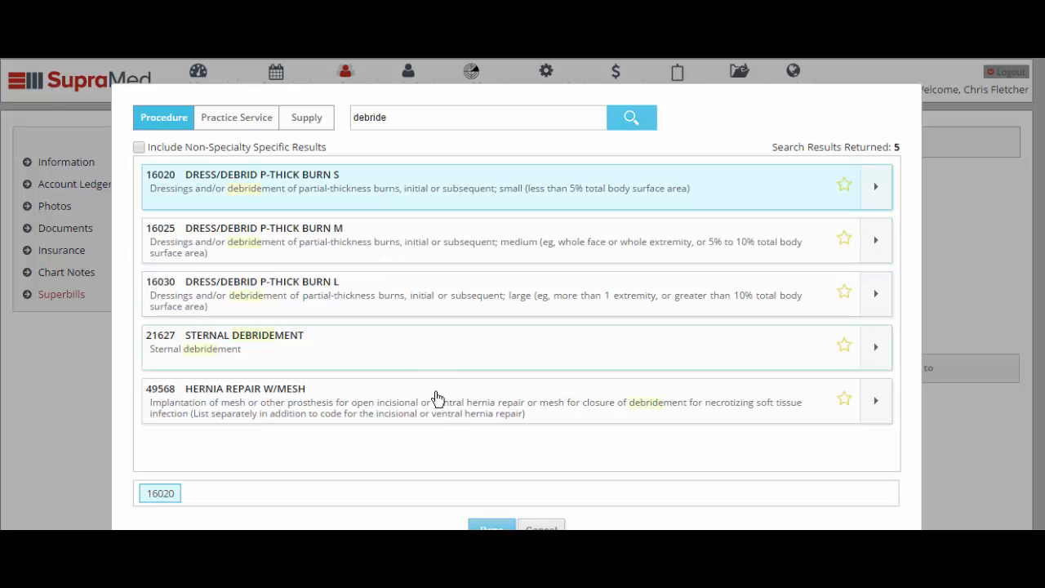
click(492, 526)
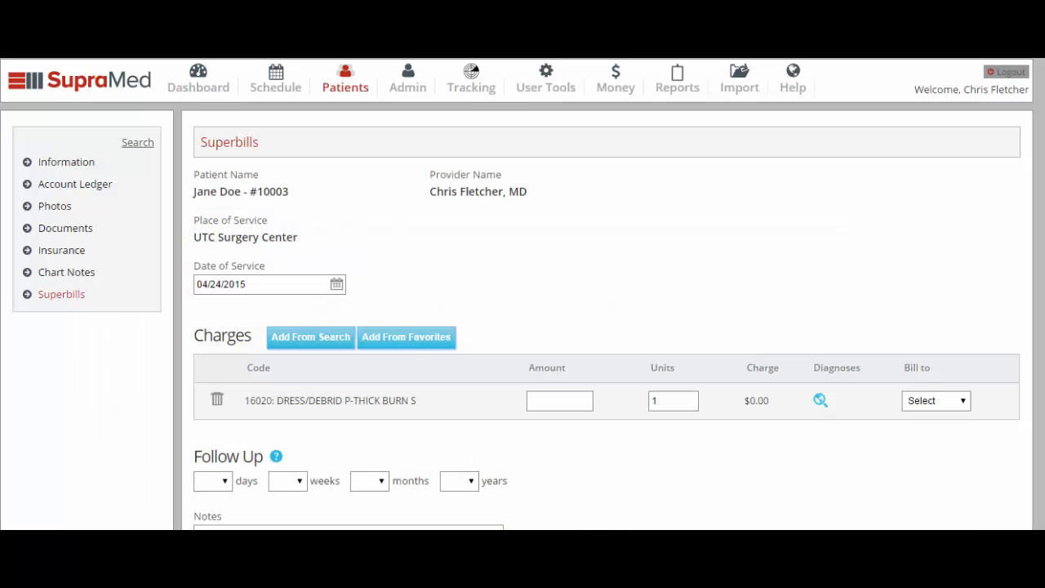
click(541, 398)
text(150)
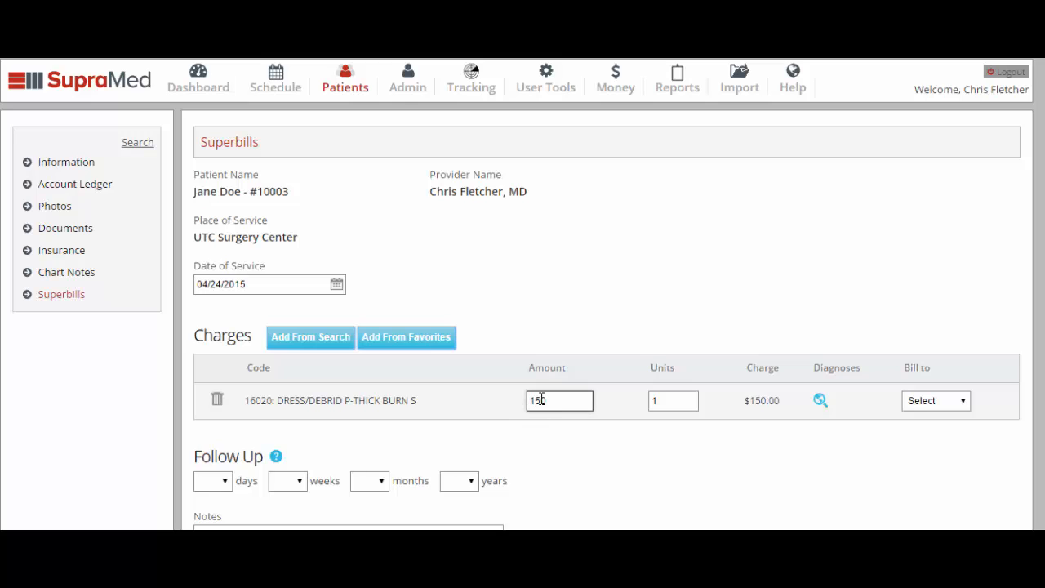
click(954, 405)
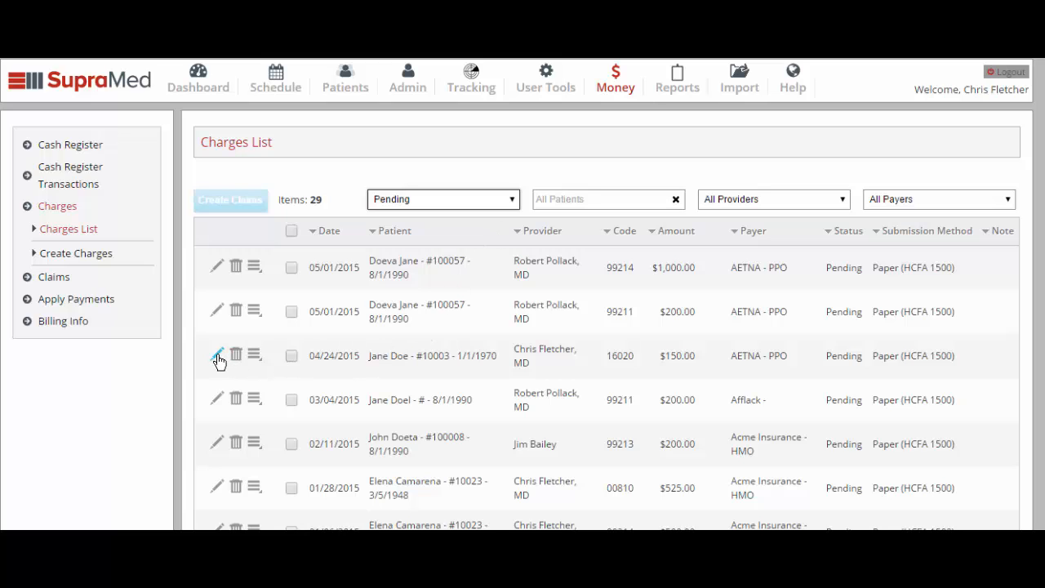
Open the 04/24/2015 16020 charge, add a line and remove it again, leaving it unchanged.
click(218, 356)
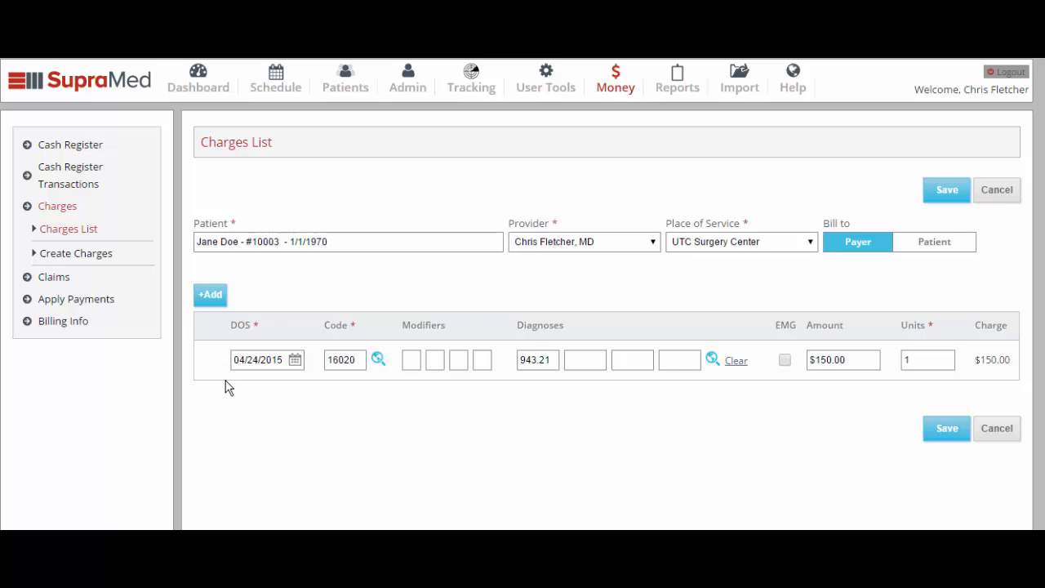
click(210, 296)
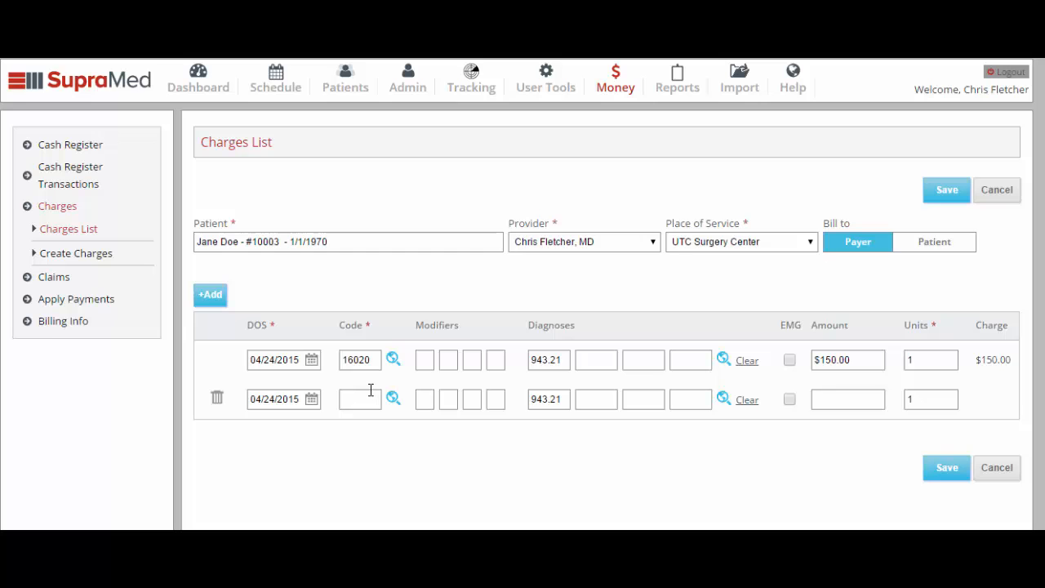
click(217, 399)
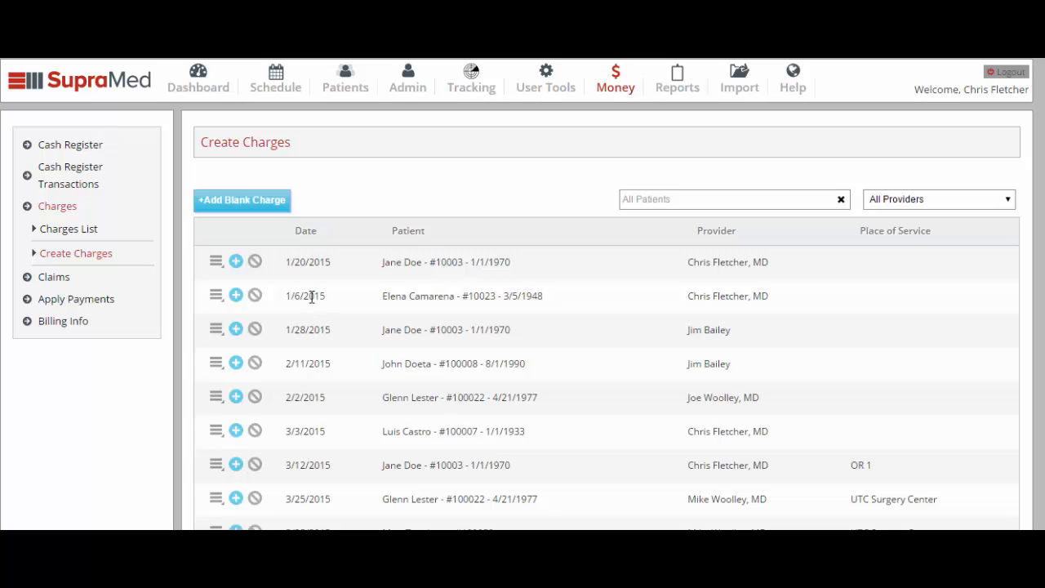
Filter charges to the searched patient and open their charge to check the places of service.
click(667, 199)
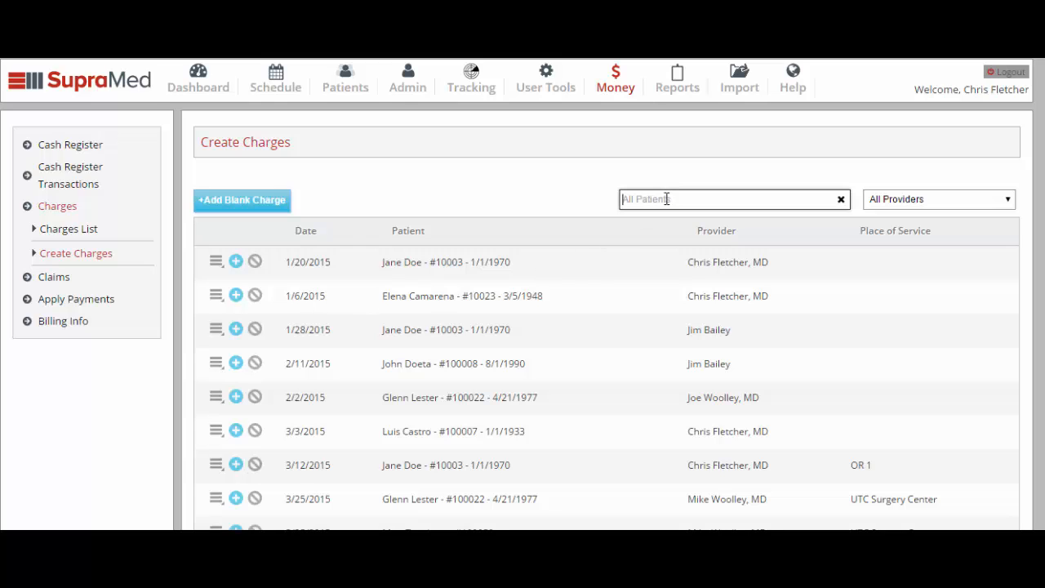
text(cam)
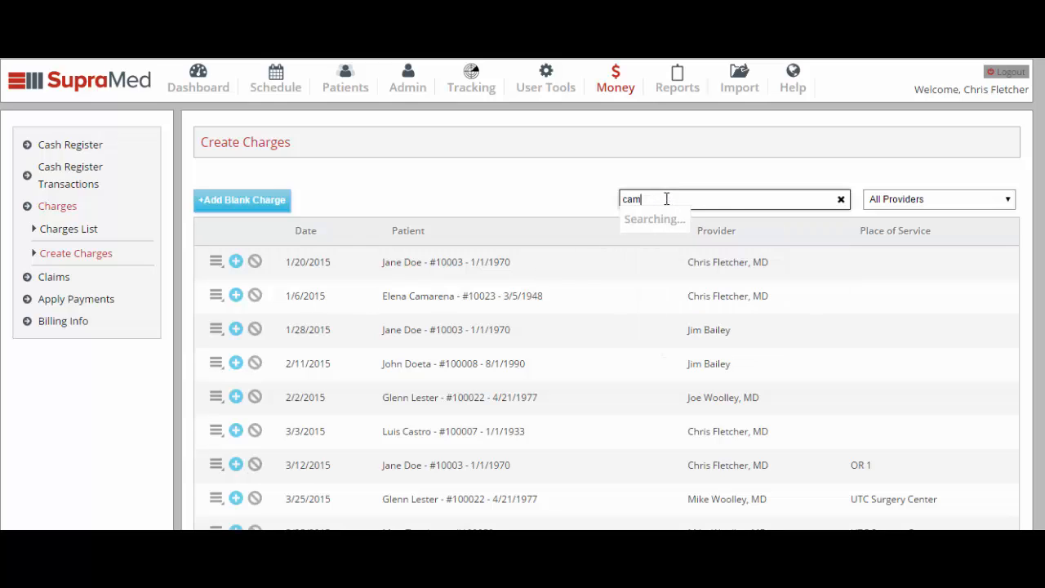
click(695, 229)
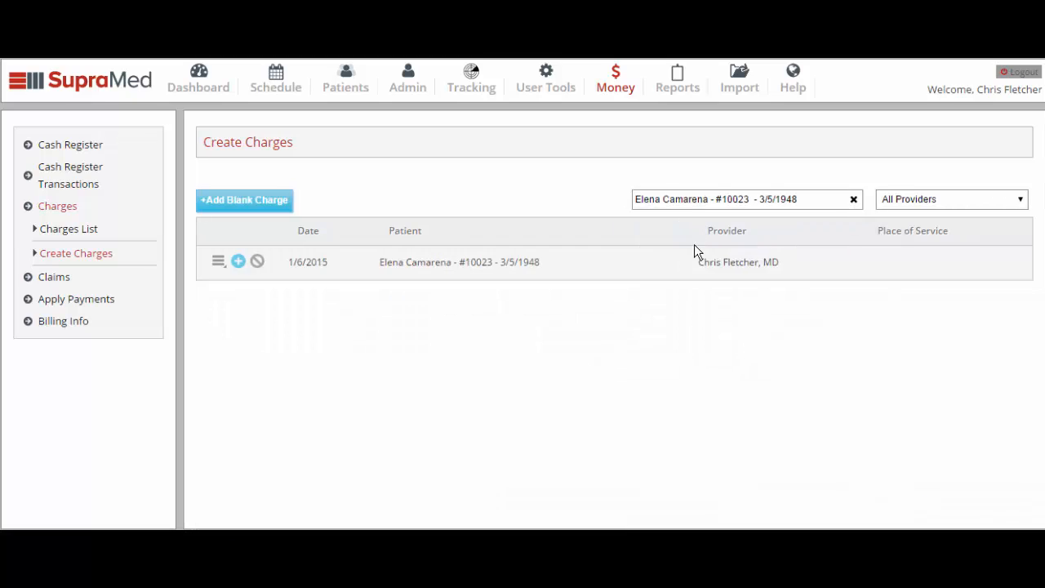
click(237, 262)
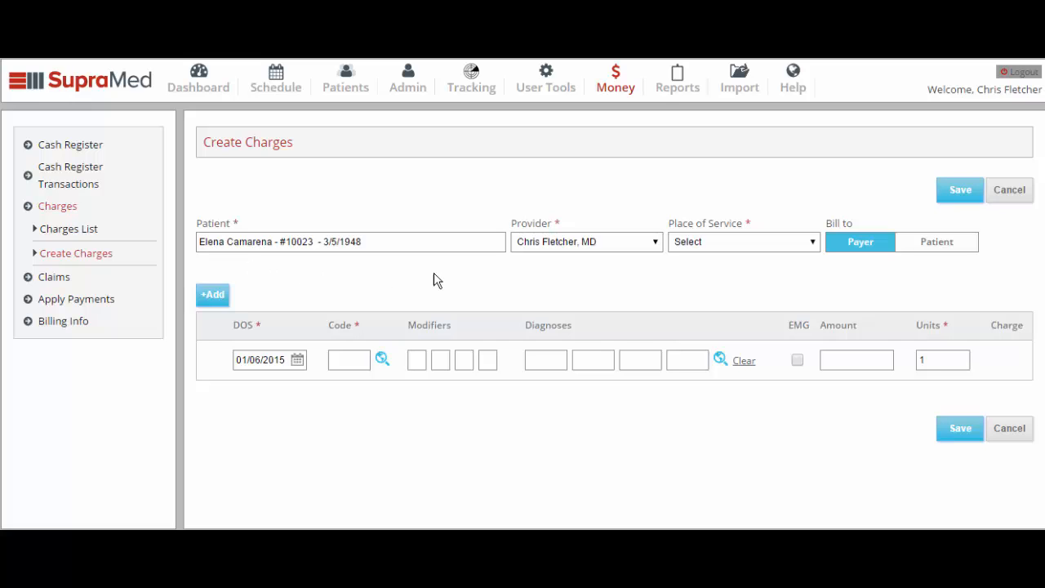
click(813, 243)
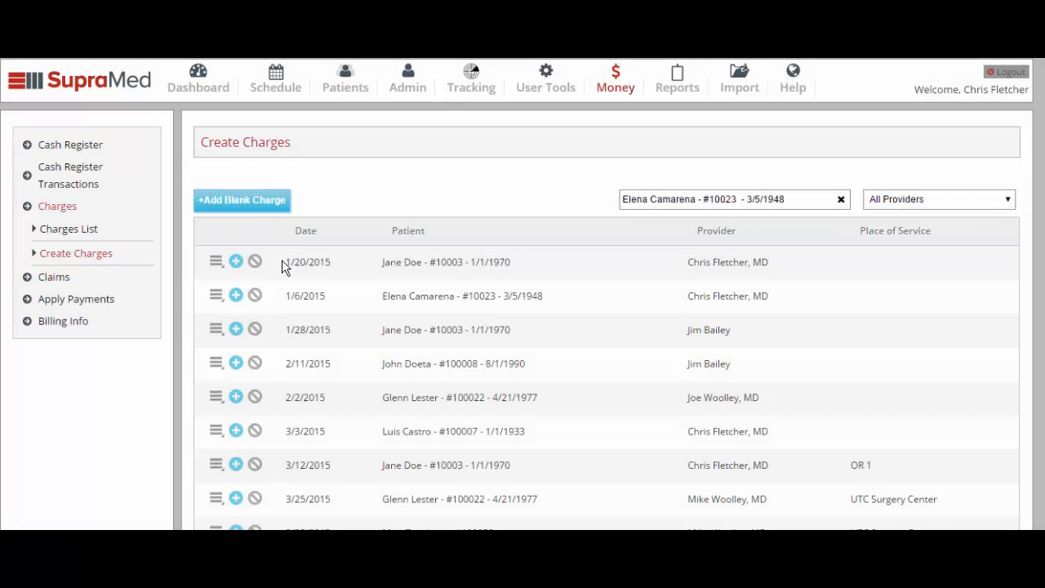
Create a blank charge with the chosen patient, treating provider, Diego Hospital place of service and date of service.
click(252, 205)
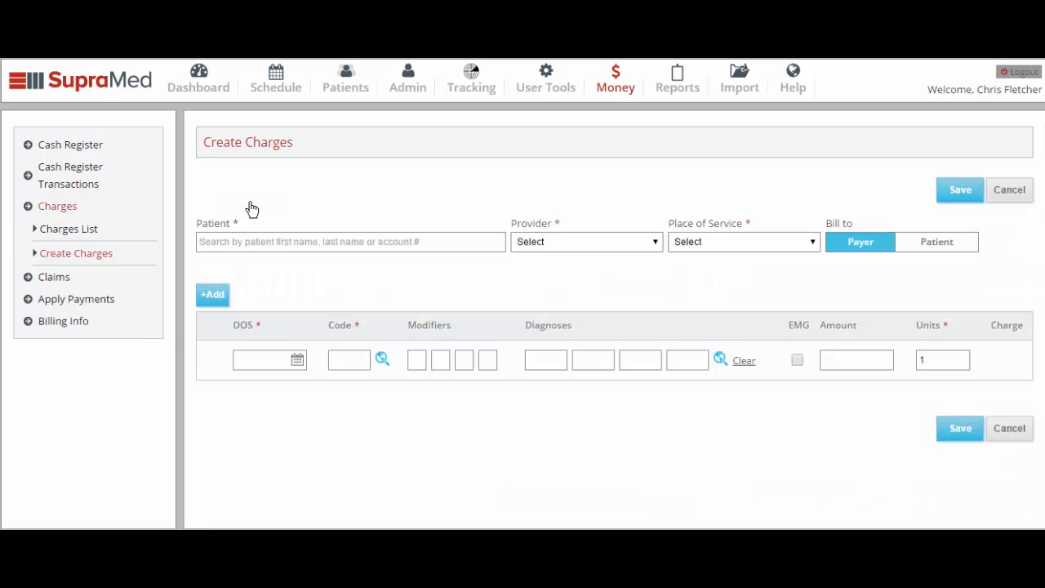
click(370, 245)
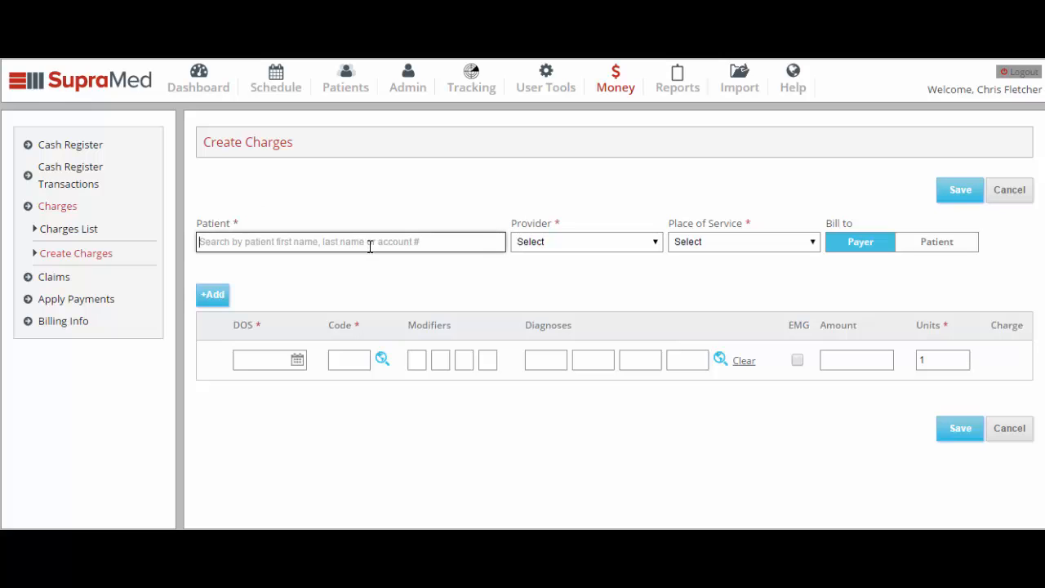
text(ca)
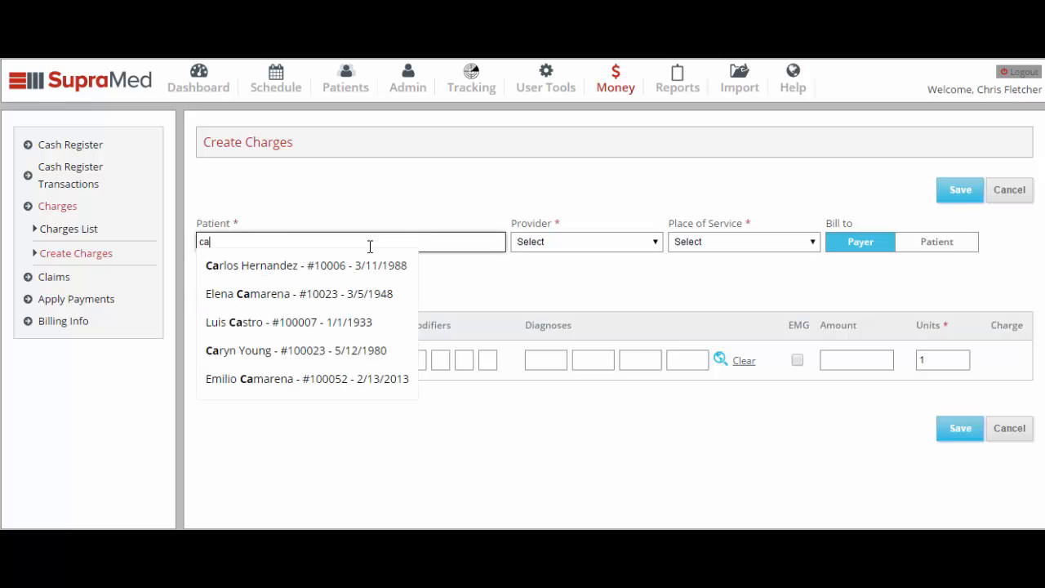
click(376, 267)
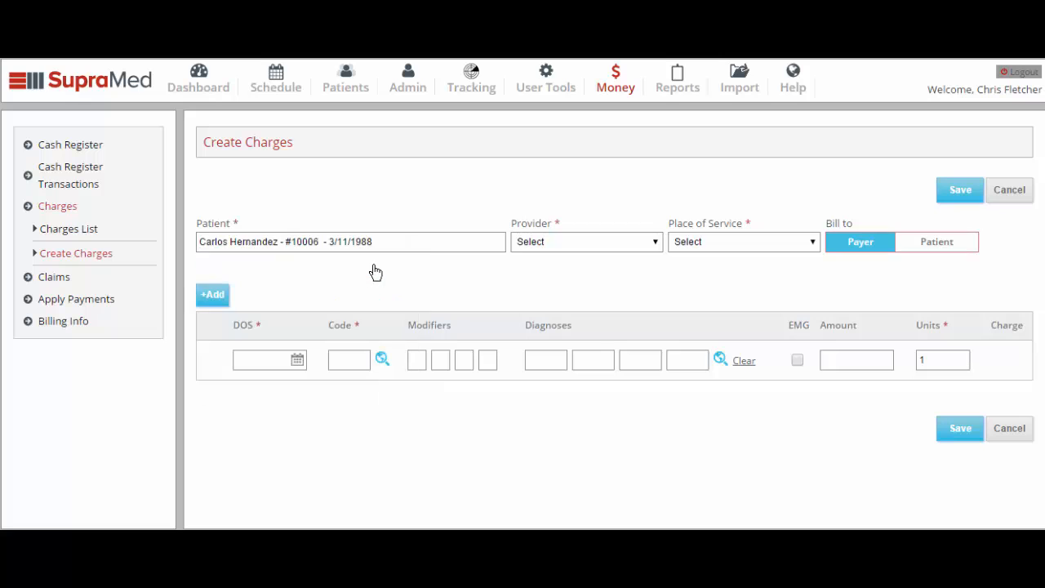
click(654, 242)
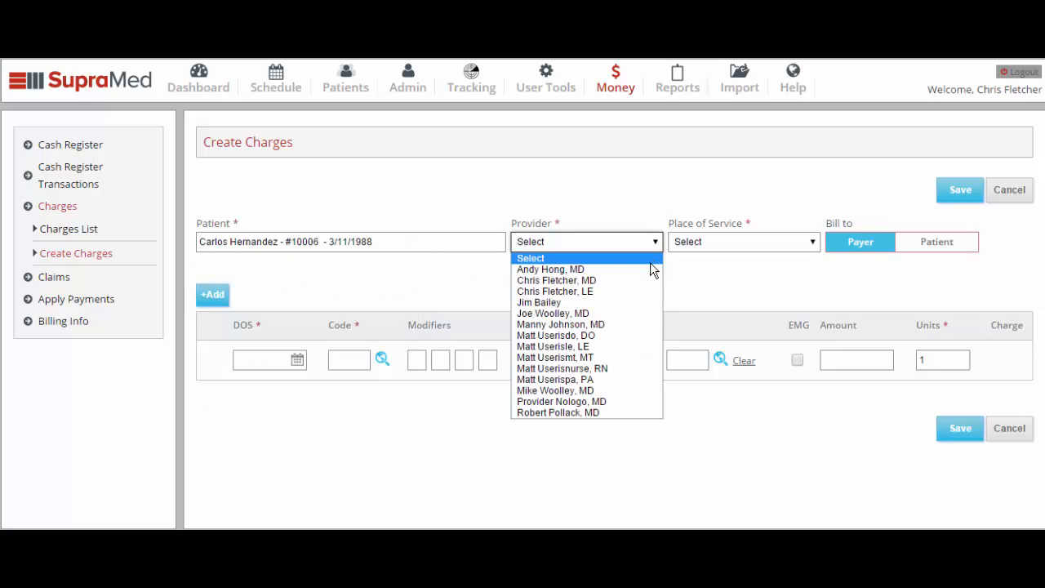
click(646, 280)
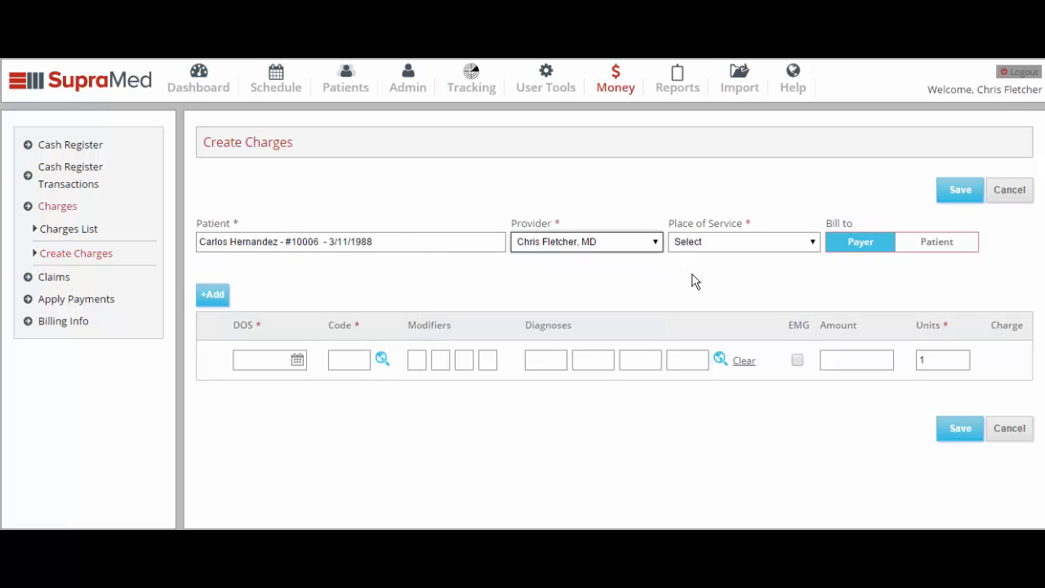
click(812, 245)
click(790, 292)
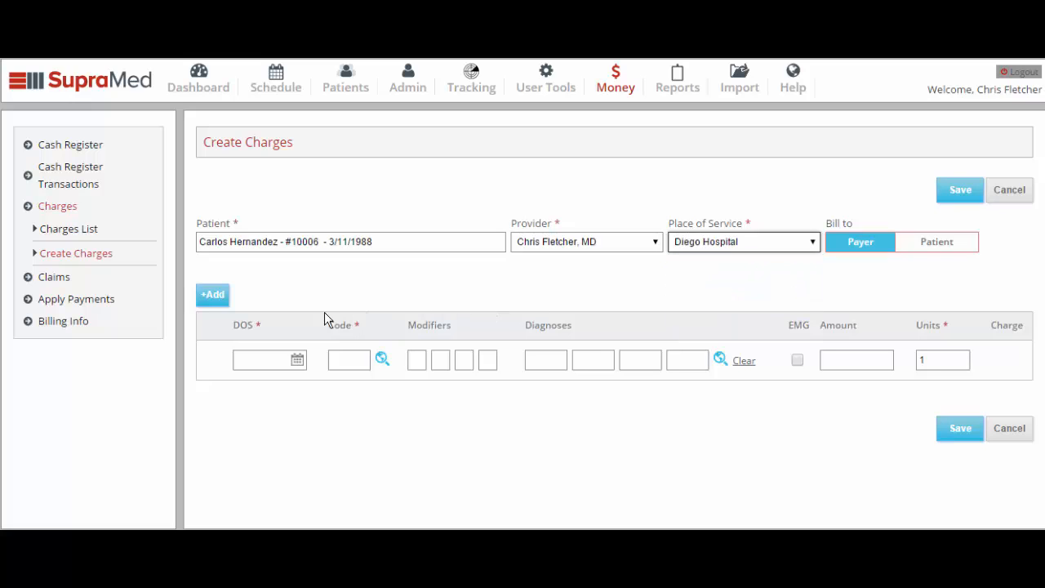
click(291, 362)
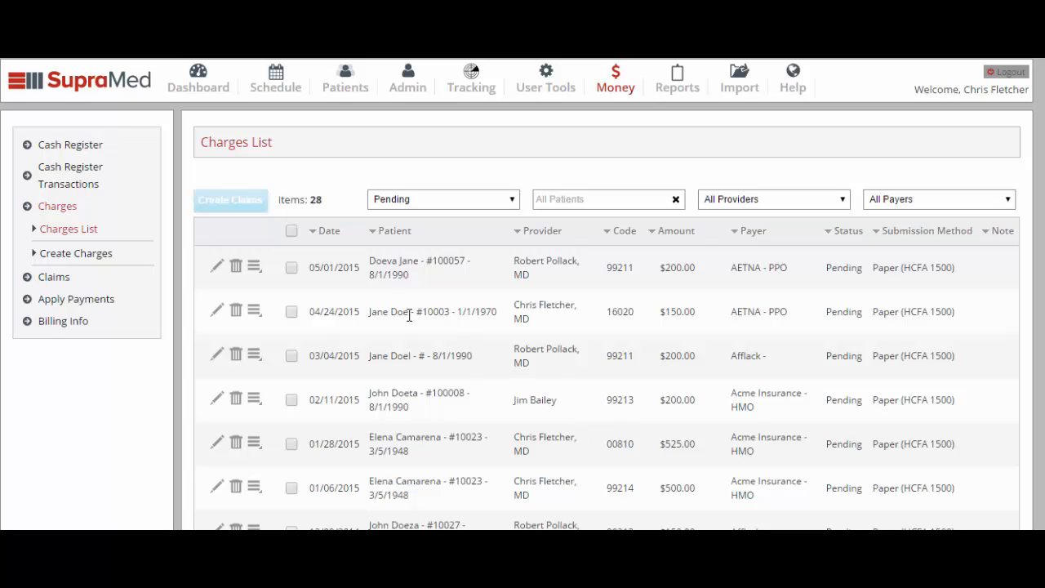
Create claims from the 05/01/2015 and 04/24/2015 pending charges.
click(292, 233)
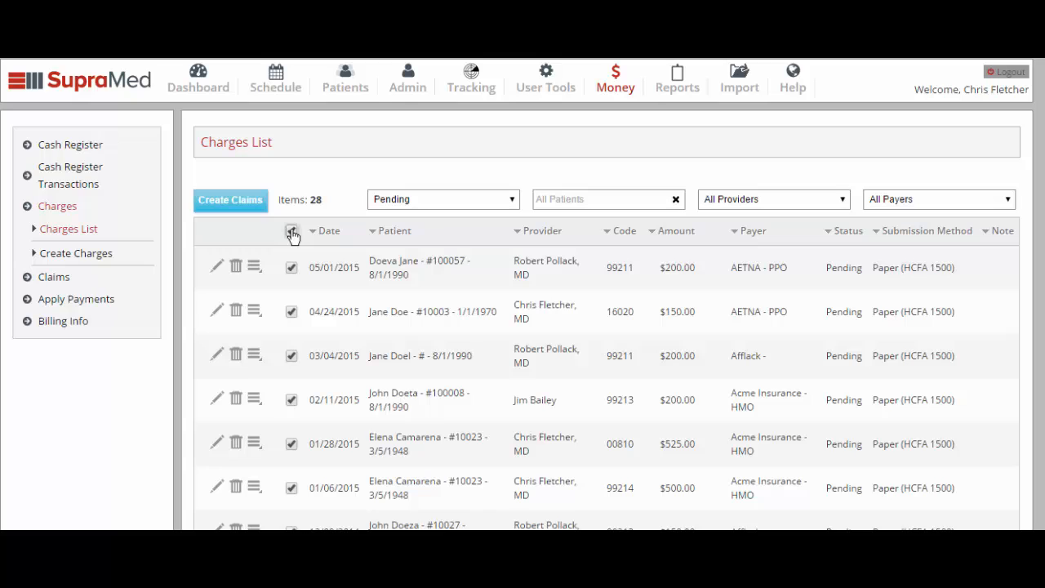
click(292, 233)
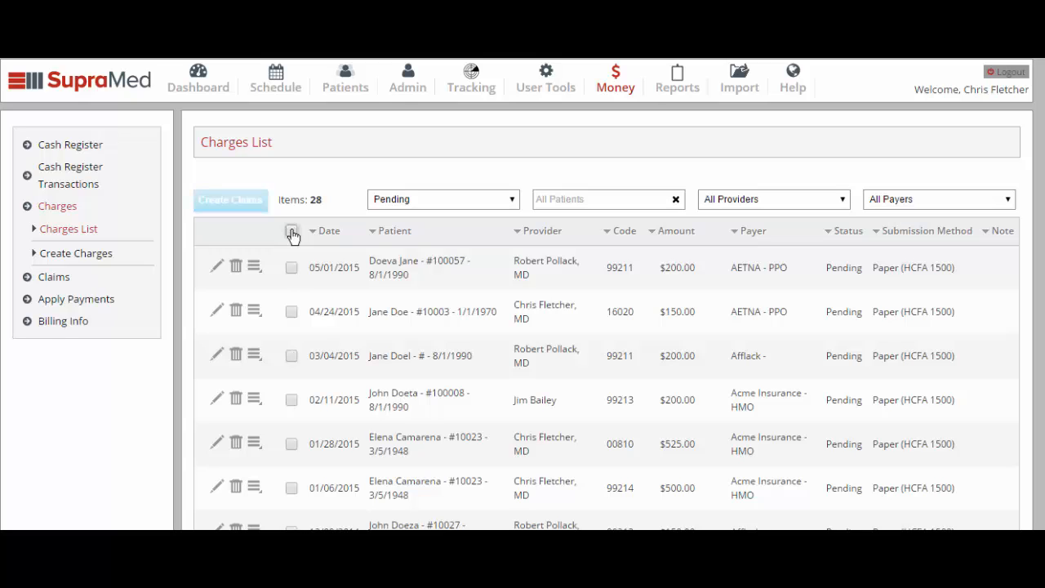
click(289, 273)
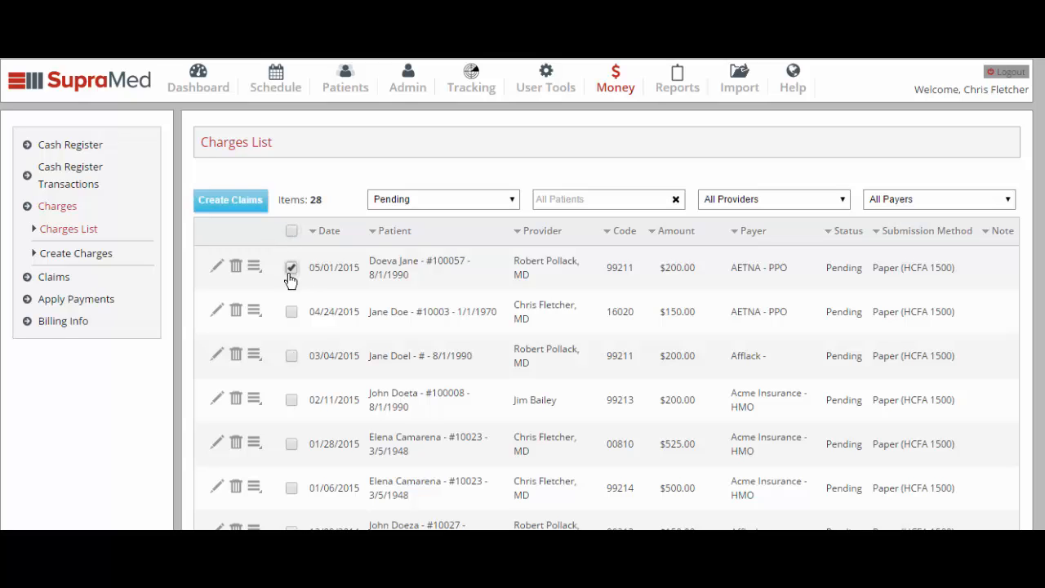
click(292, 313)
click(233, 211)
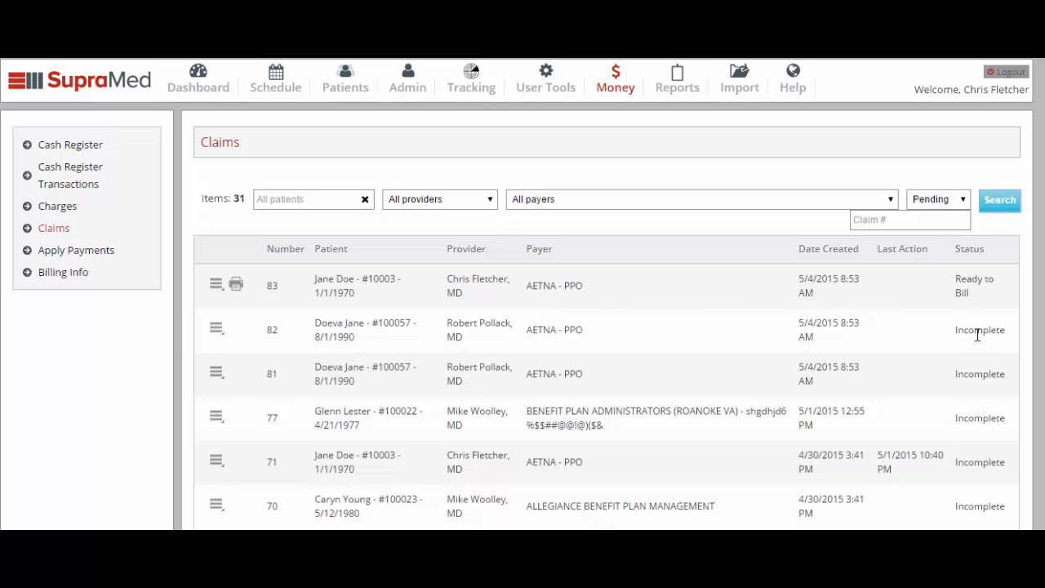
click(219, 330)
click(245, 348)
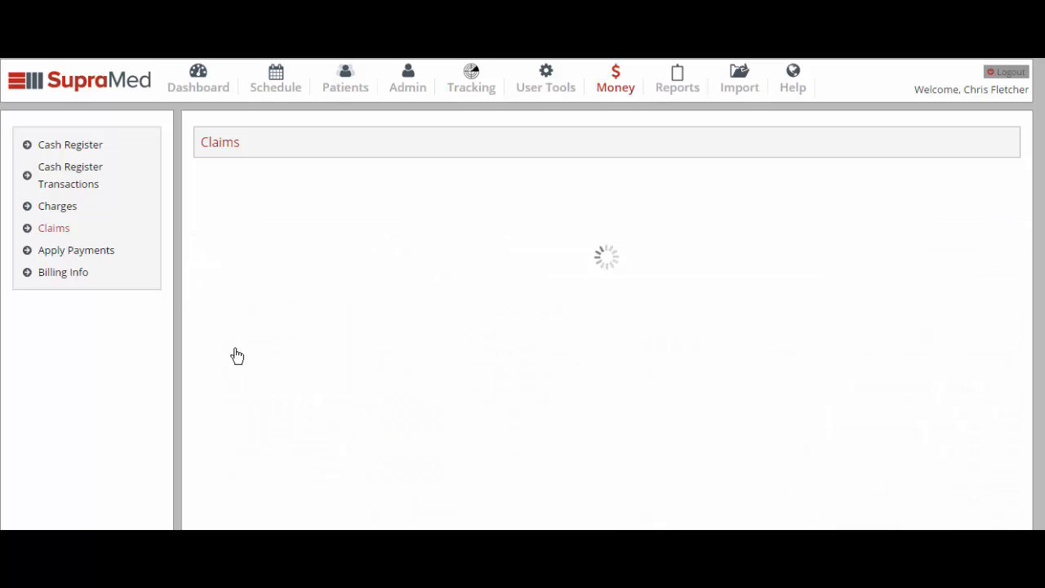
click(692, 351)
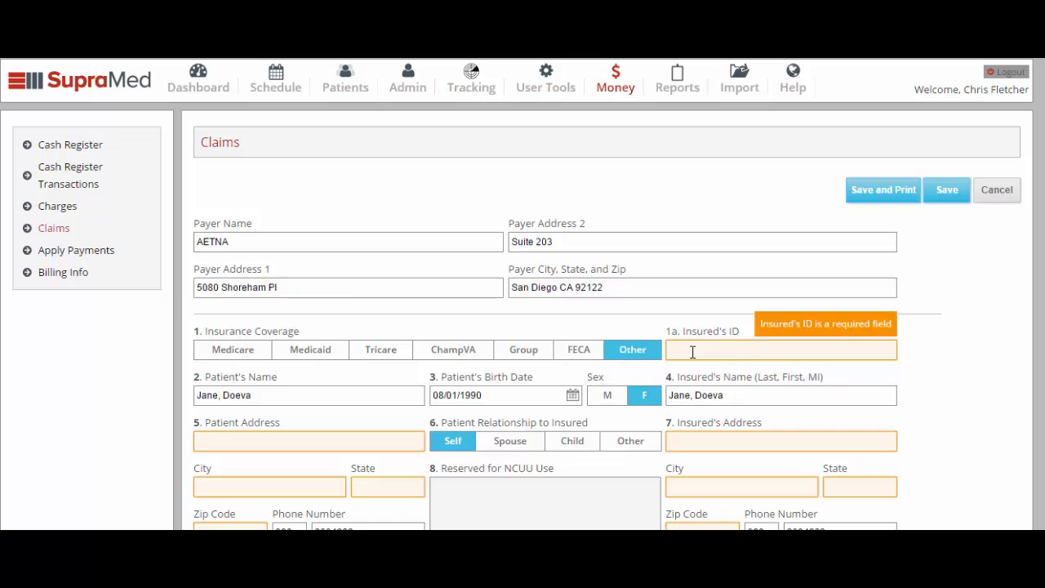
scroll(692, 351, down, 1)
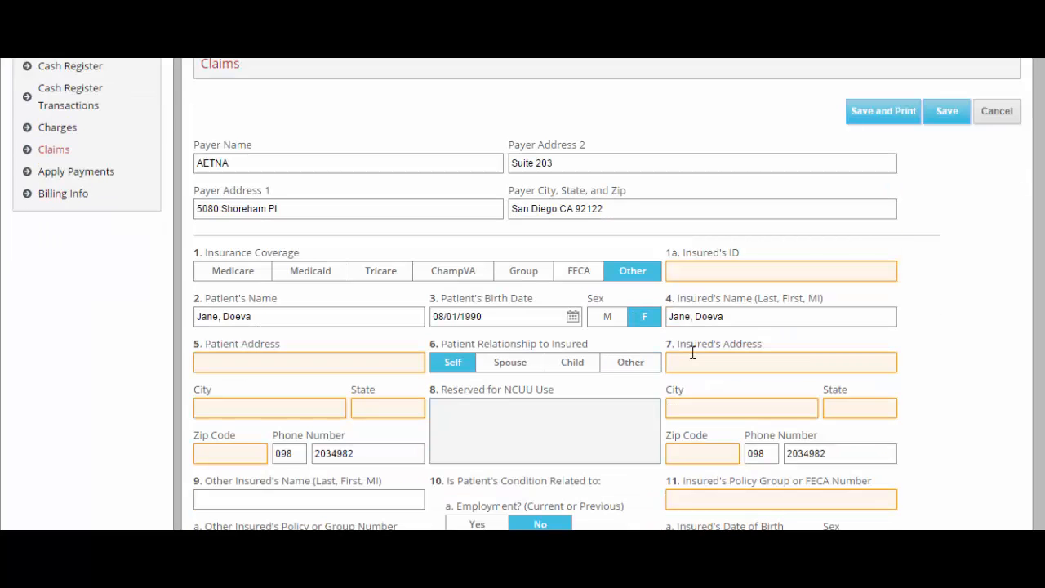
mouse_move(696, 363)
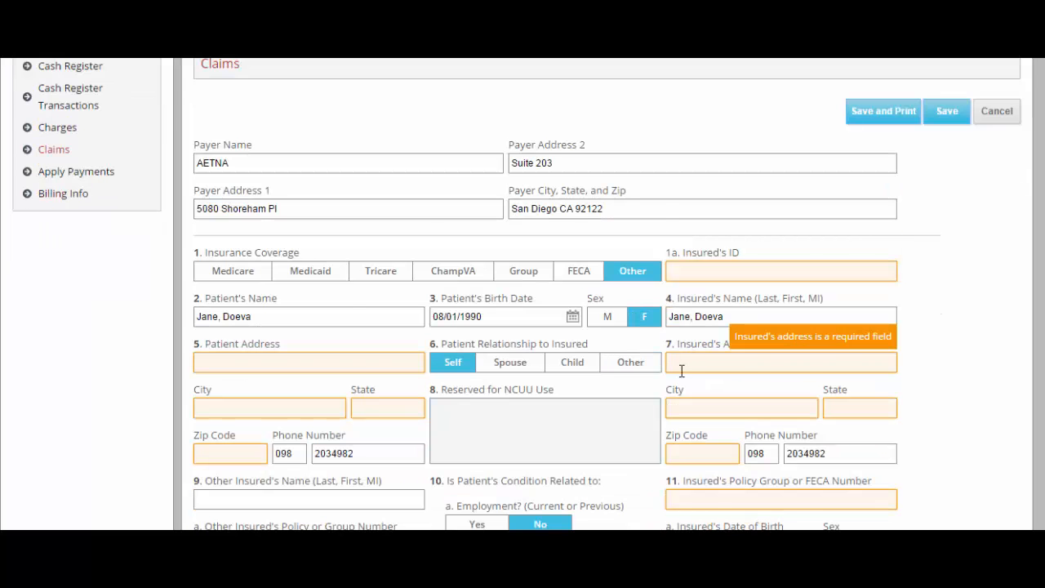
scroll(680, 370, down, 1)
scroll(681, 372, down, 1)
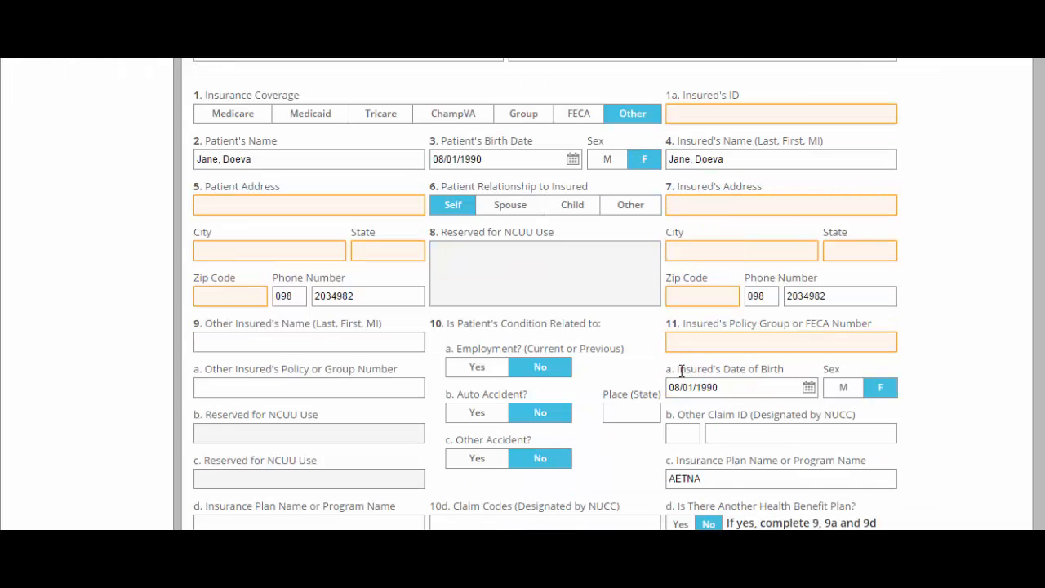
scroll(682, 372, down, 5)
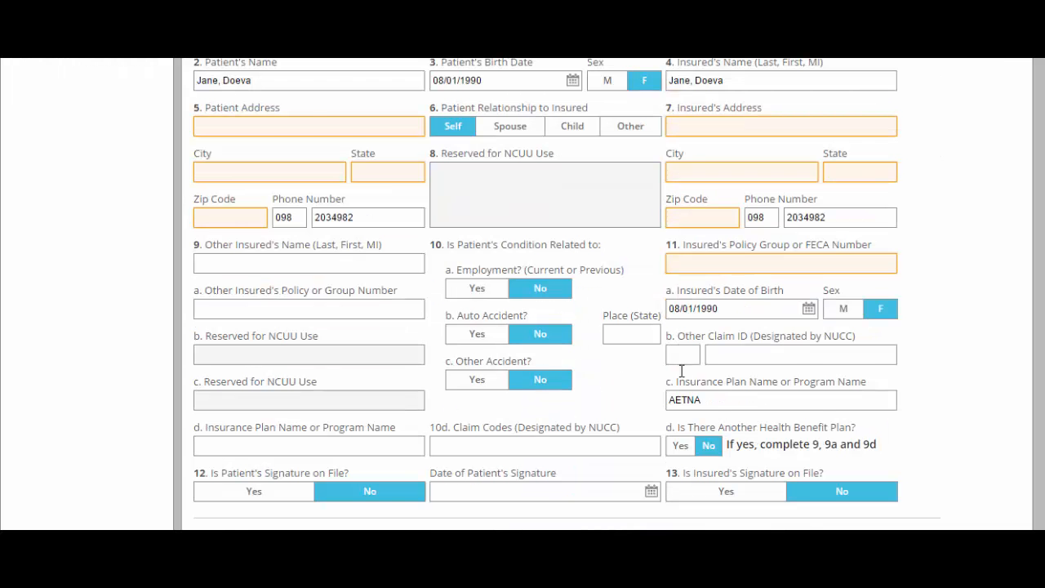
scroll(682, 371, down, 4)
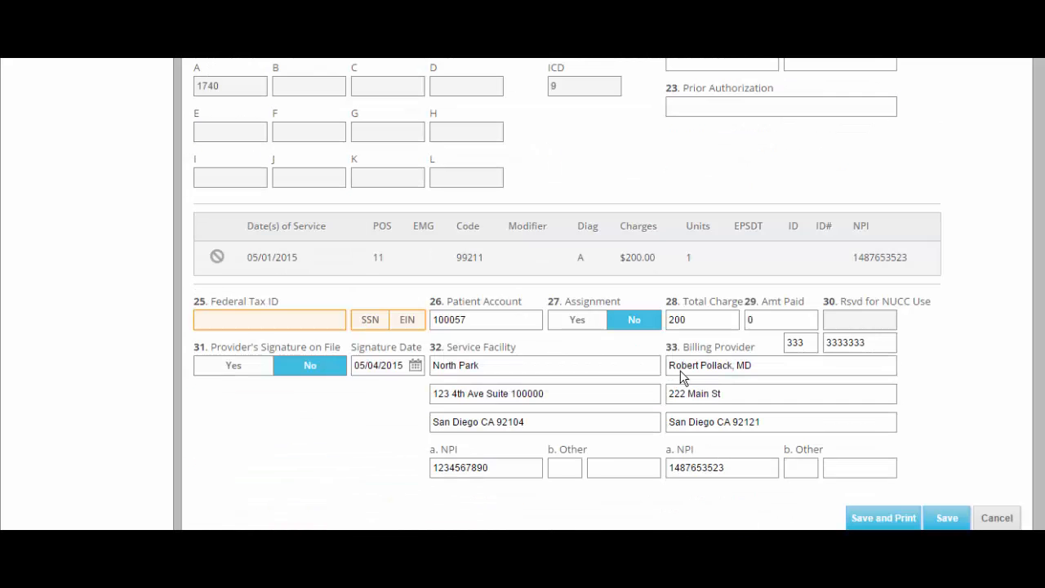
click(997, 519)
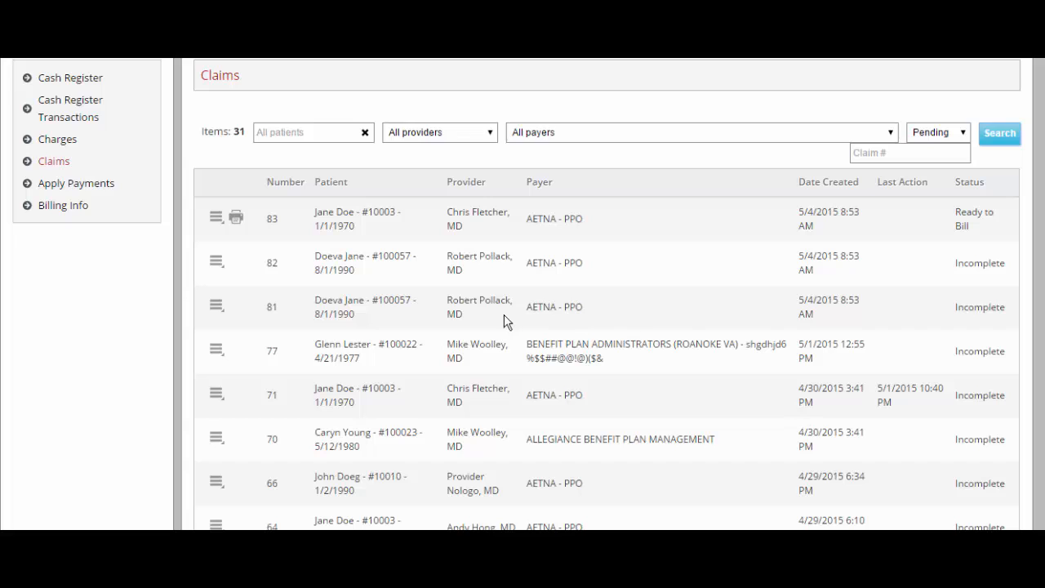
Open the print dialog for claim 83 from its row actions.
click(217, 218)
click(235, 221)
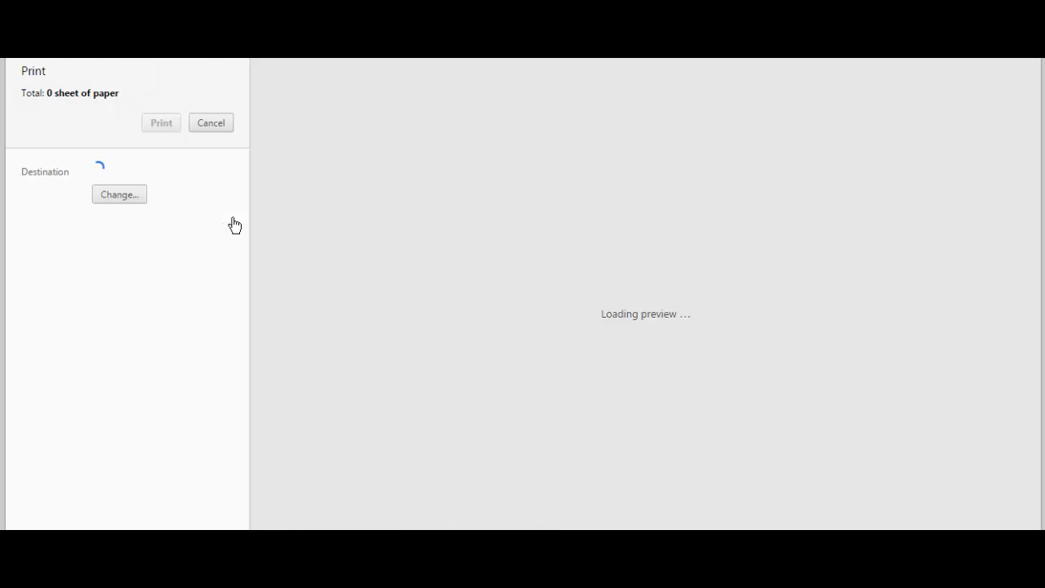